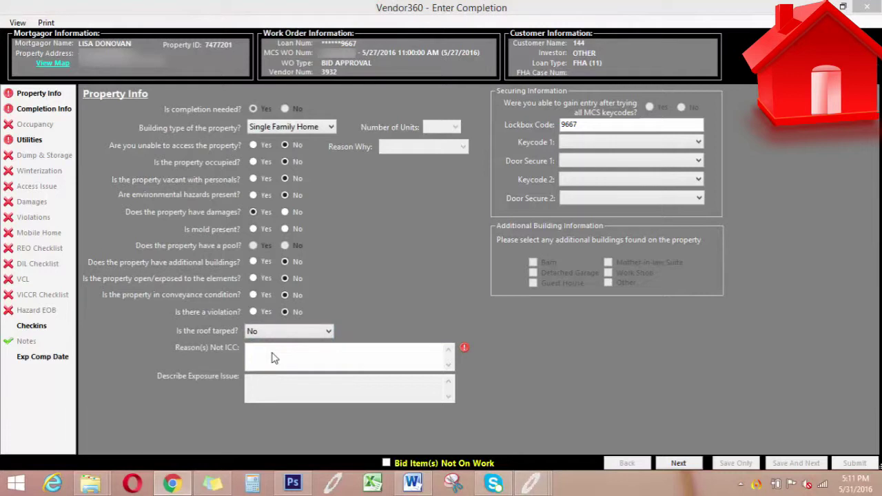
Enter "debris and damages" as the reason the property is not ICC
left_click(297, 359)
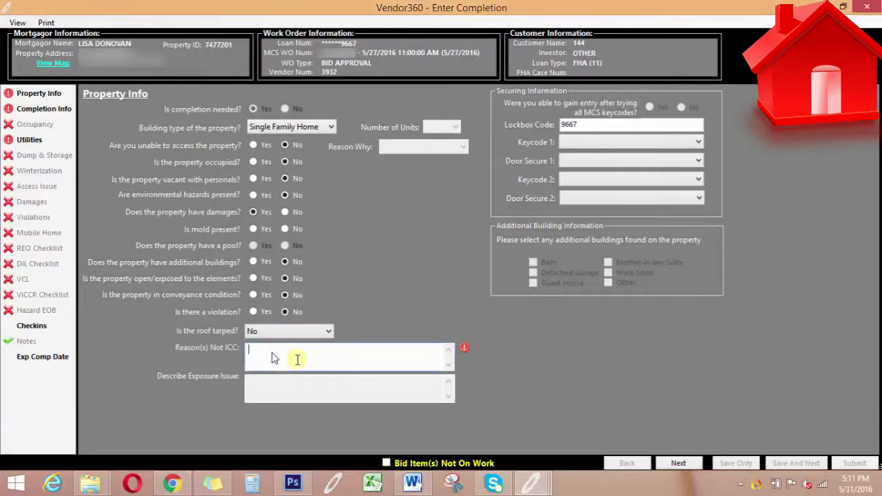
type("debris and damages")
In the Completion Info section, mark the water line, fridge cleaning and interior debris items as done
left_click(39, 93)
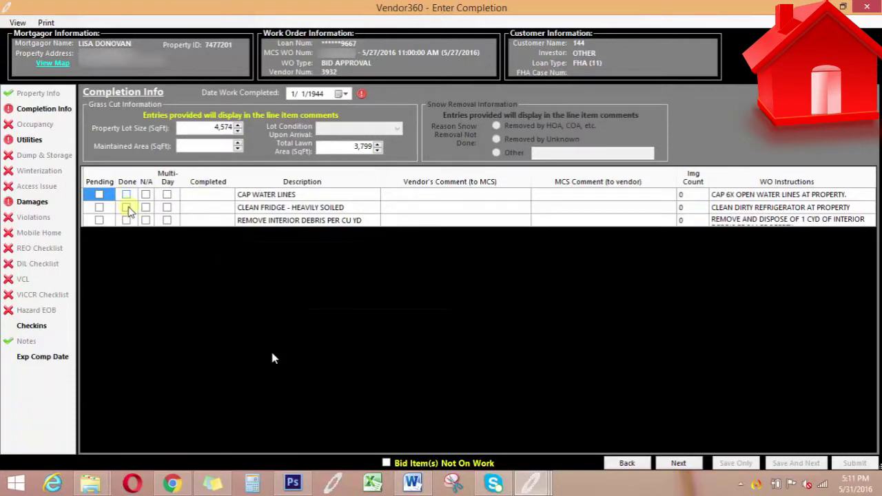
left_click(127, 207)
left_click(127, 220)
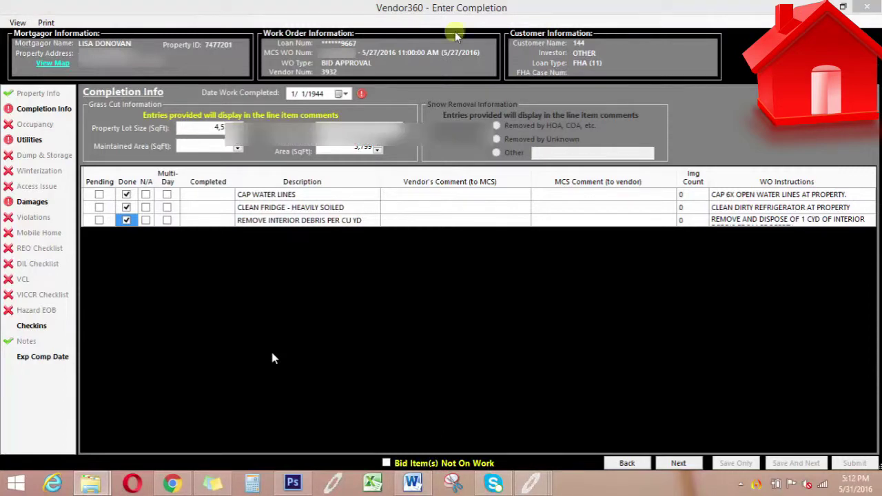
Switch to File Explorer and examine the work order folder's photos, focusing on the refrigerator cleaning and water line capping shots
key("alt+Tab")
left_click(550, 40)
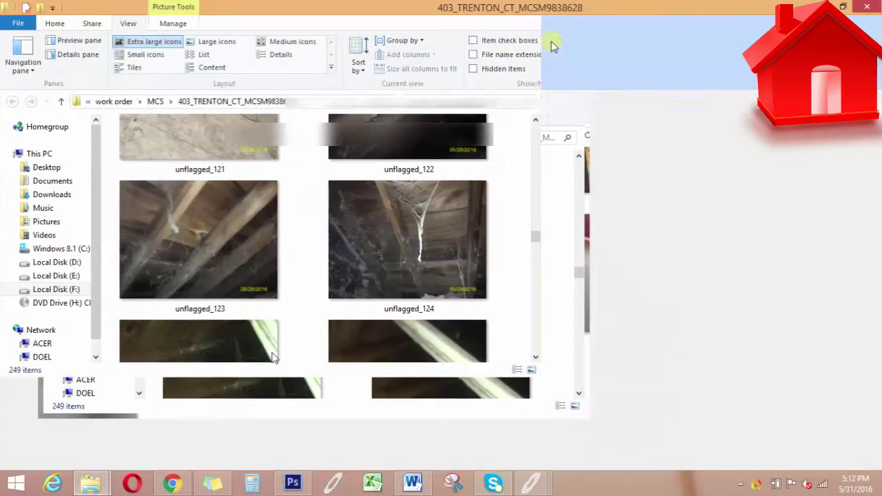
scroll(640, 369, "up", 5)
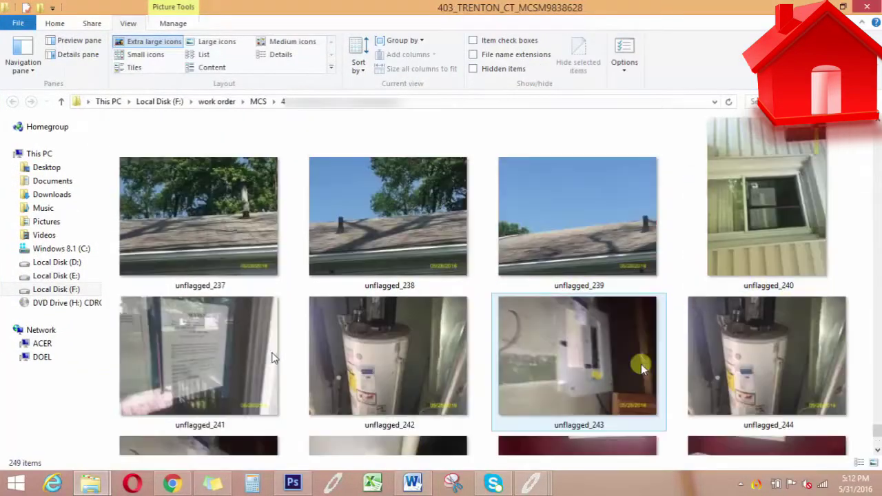
scroll(641, 368, "up", 10)
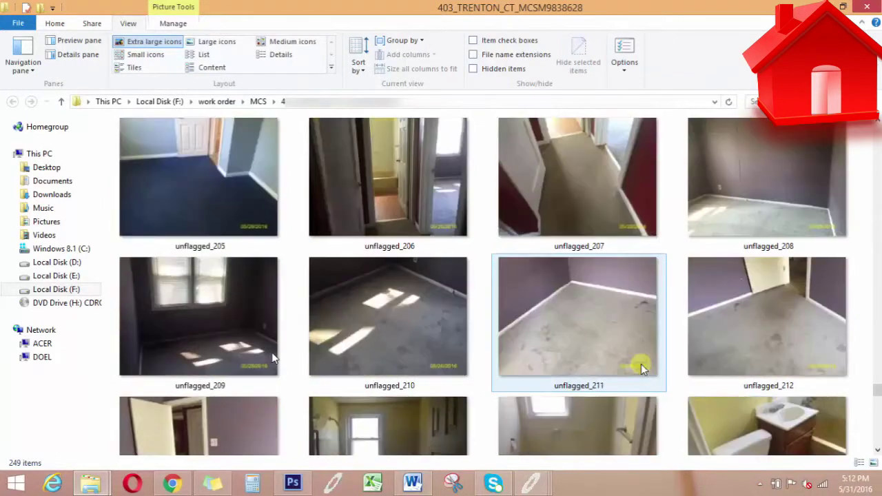
scroll(640, 368, "up", 10)
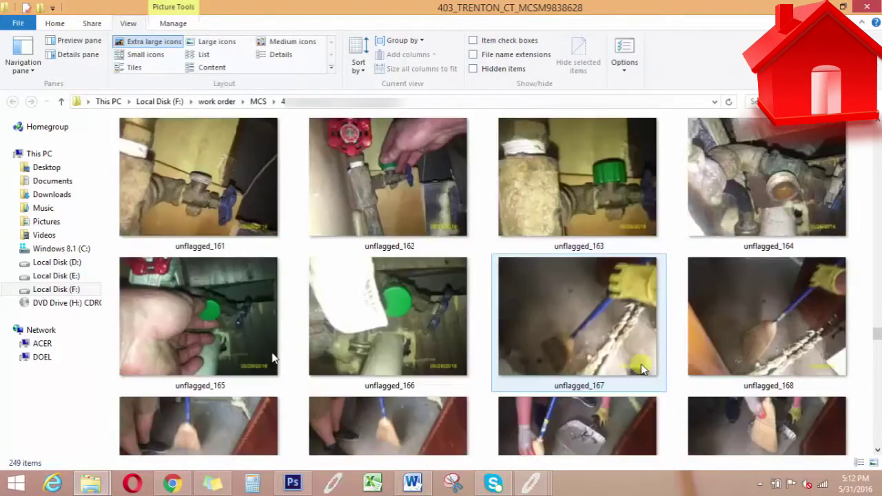
scroll(641, 369, "up", 9)
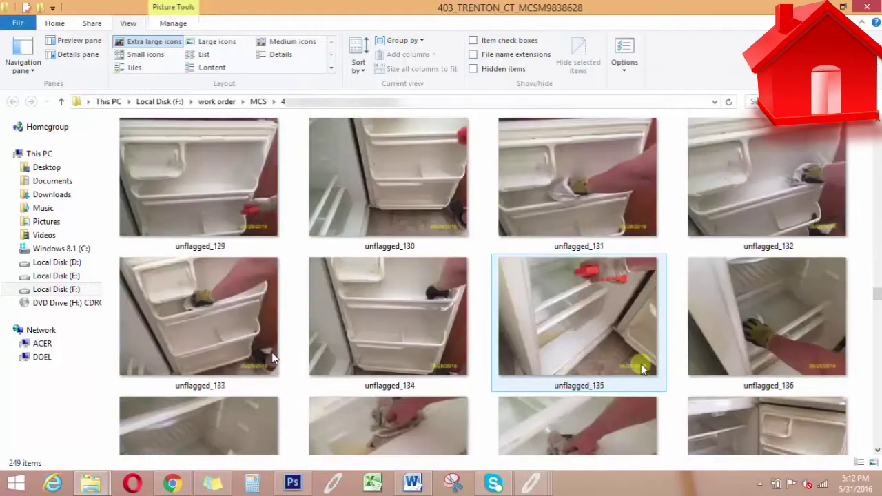
scroll(640, 368, "up", 6)
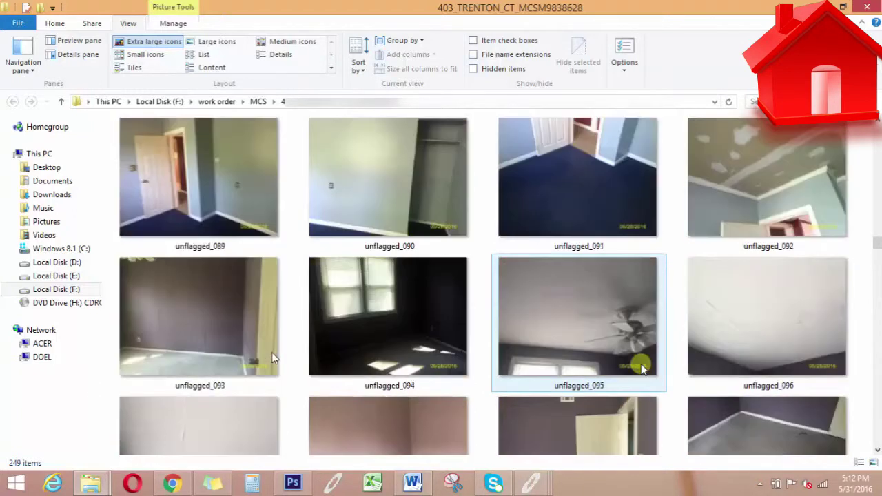
scroll(640, 368, "down", 7)
scroll(641, 369, "down", 5)
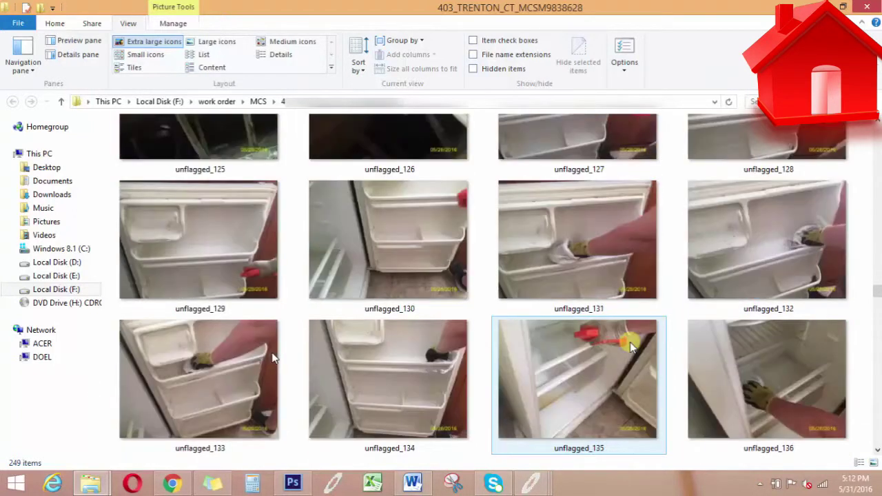
scroll(654, 289, "down", 3)
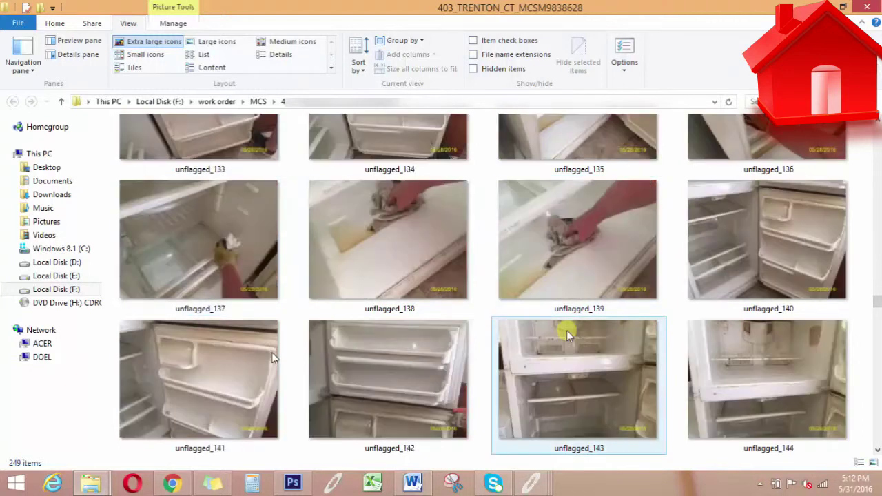
scroll(396, 351, "down", 3)
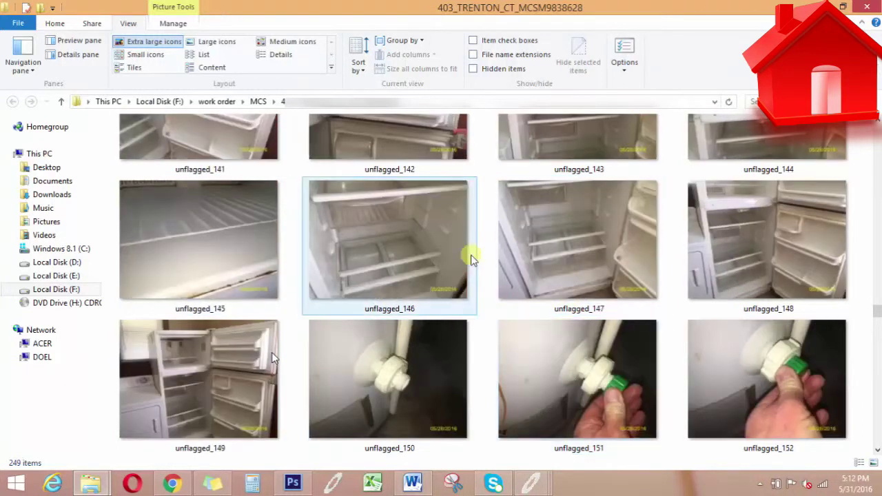
scroll(473, 252, "down", 3)
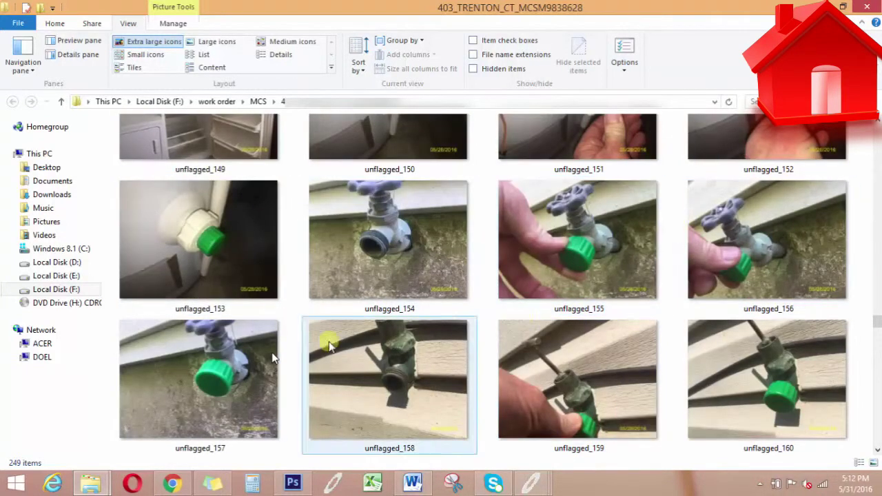
Look through the folder's earlier exterior, entry door, kitchen and mechanical photos, and return to Vendor360
scroll(709, 288, "up", 3)
scroll(709, 288, "up", 10)
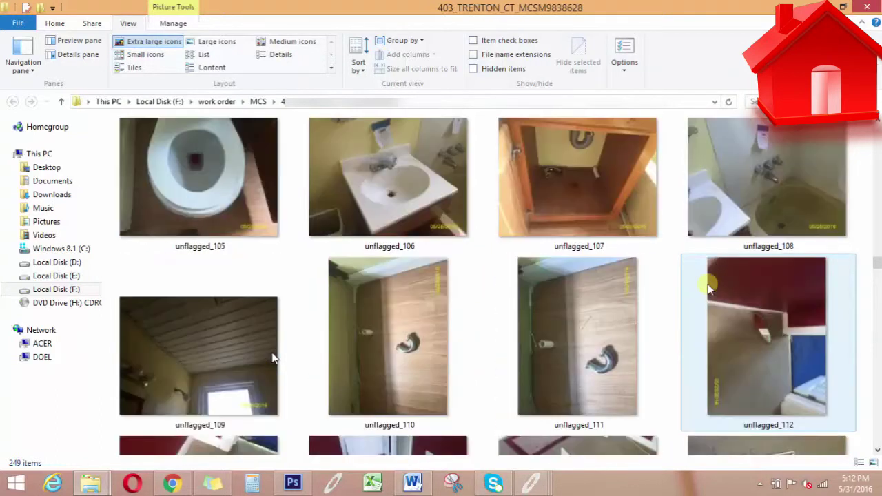
scroll(709, 288, "up", 10)
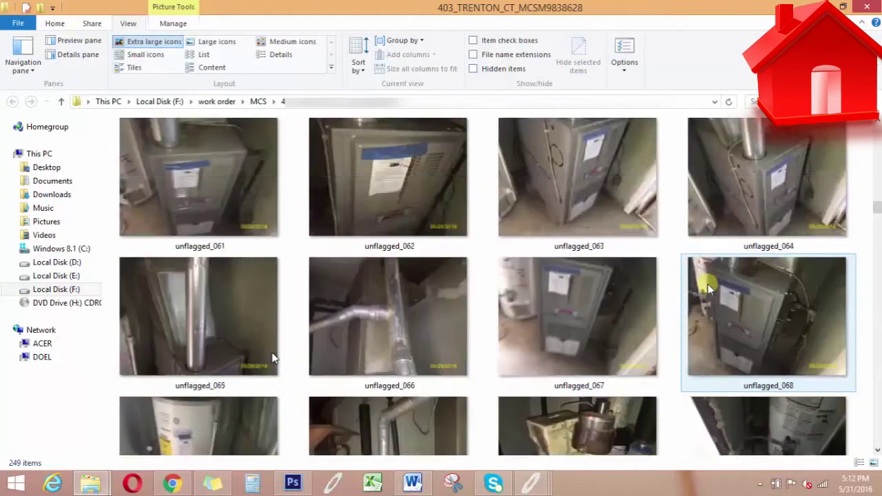
scroll(709, 288, "up", 3)
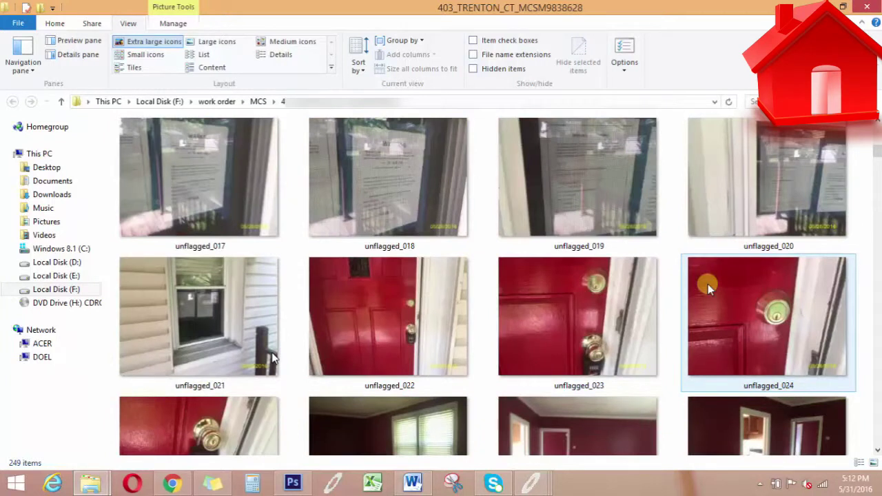
scroll(707, 284, "up", 1)
scroll(706, 286, "up", 1)
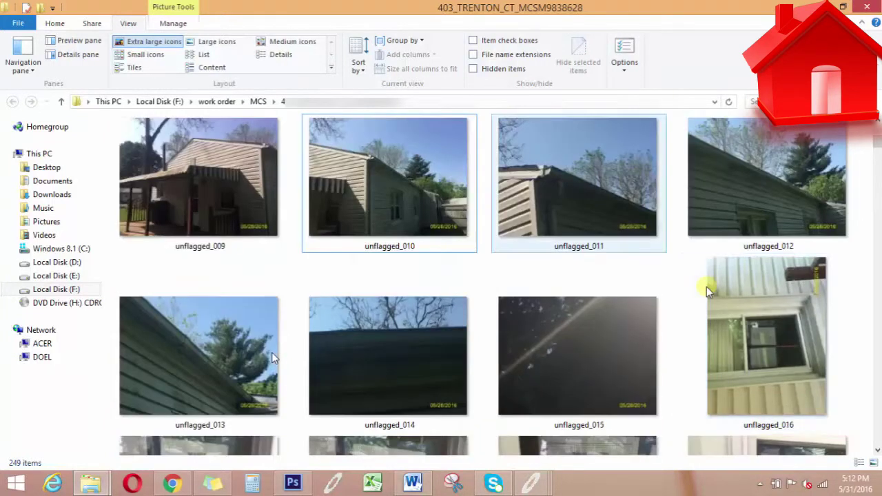
scroll(693, 360, "down", 3)
scroll(692, 358, "down", 3)
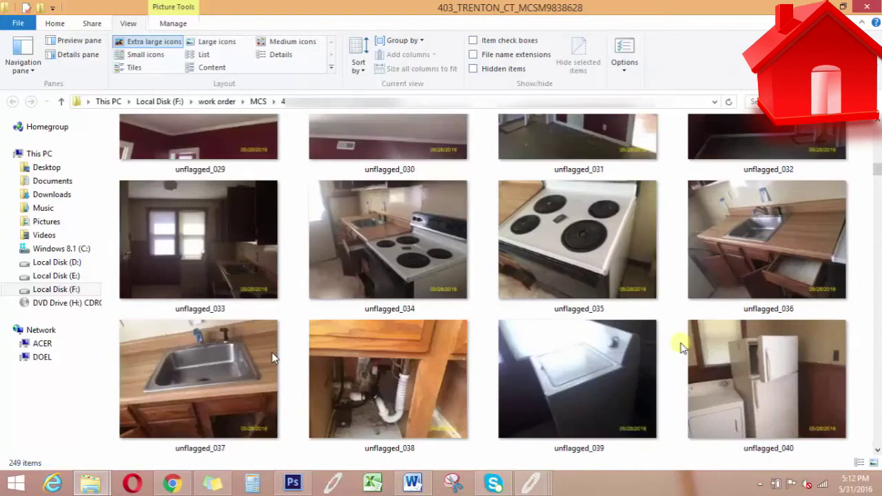
scroll(680, 348, "down", 3)
double_click(689, 10)
left_click(273, 357)
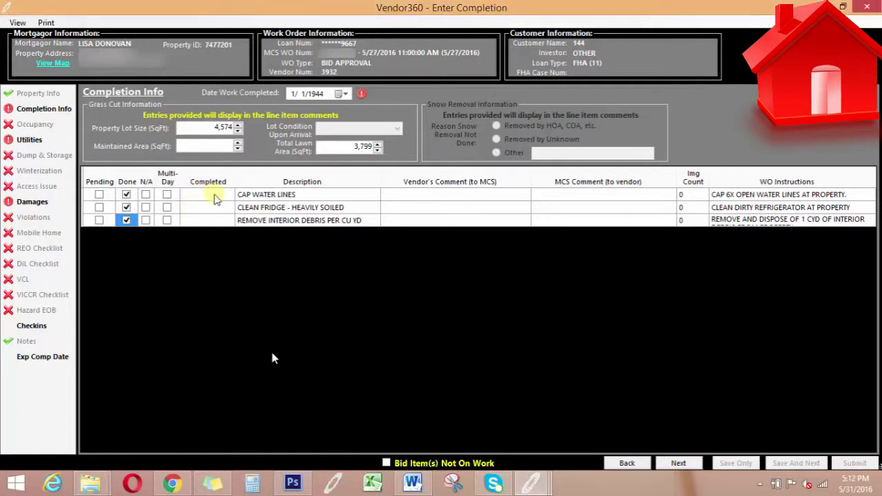
Set the completed date to 5/28/2016 for the water line, fridge cleaning and interior debris items
left_click(214, 195)
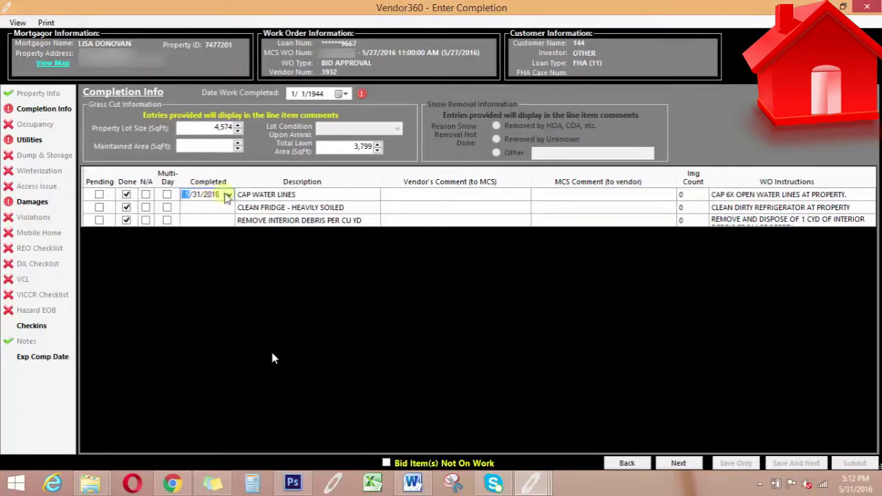
left_click(227, 195)
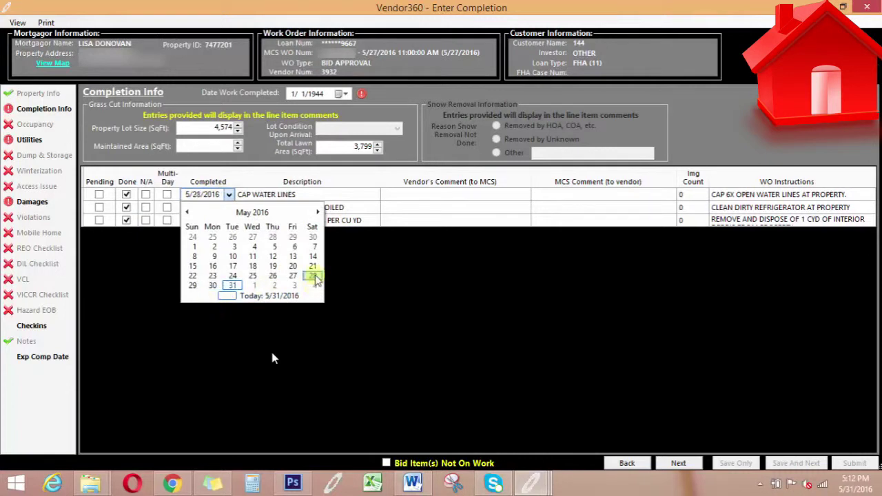
left_click(312, 276)
left_click(214, 208)
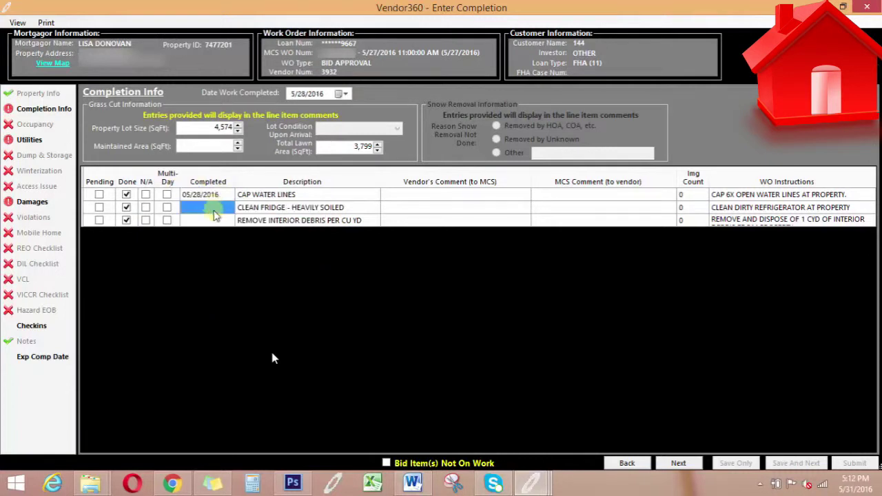
left_click(230, 208)
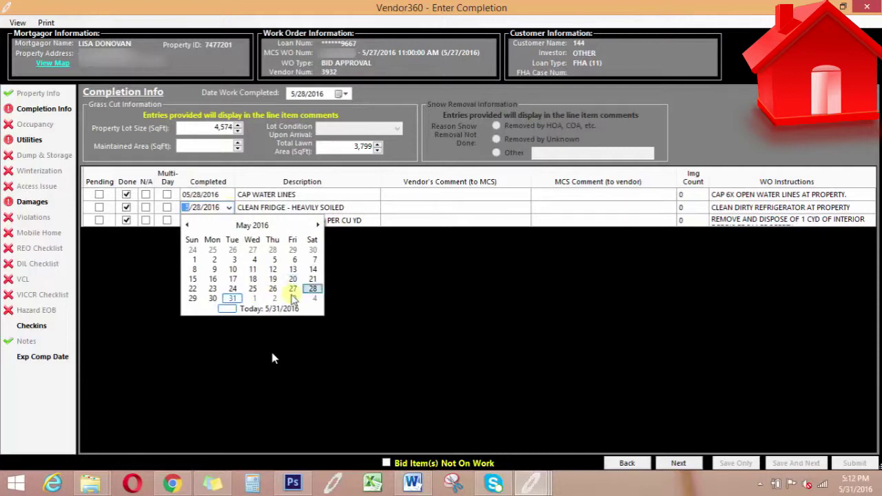
left_click(312, 289)
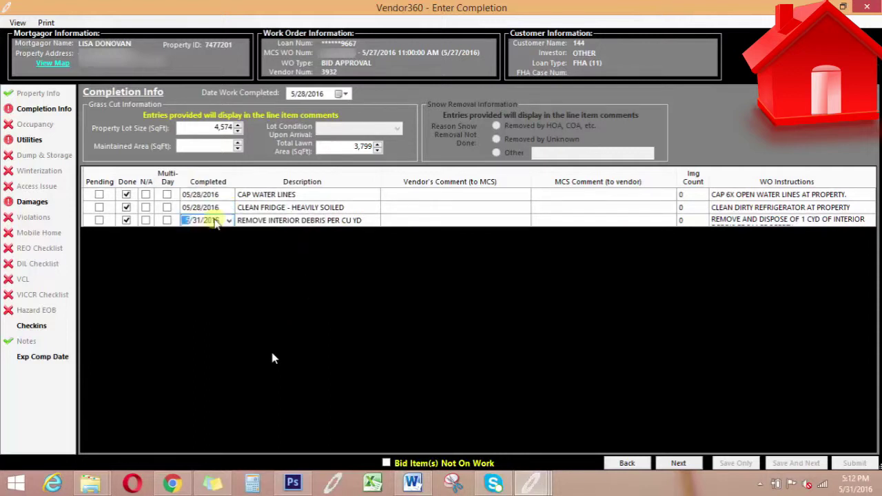
left_click(210, 220)
left_click(230, 220)
left_click(312, 302)
left_click(312, 303)
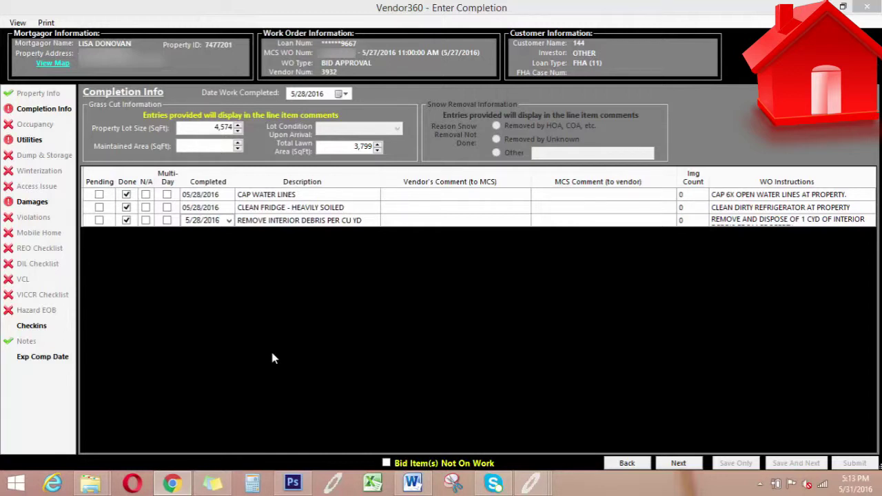
Enter vendor comments beginning "Capped 6x open water lines at property per" for the water lines and "Cleaned dirty refrigerator at property per" for the fridge
left_click(420, 195)
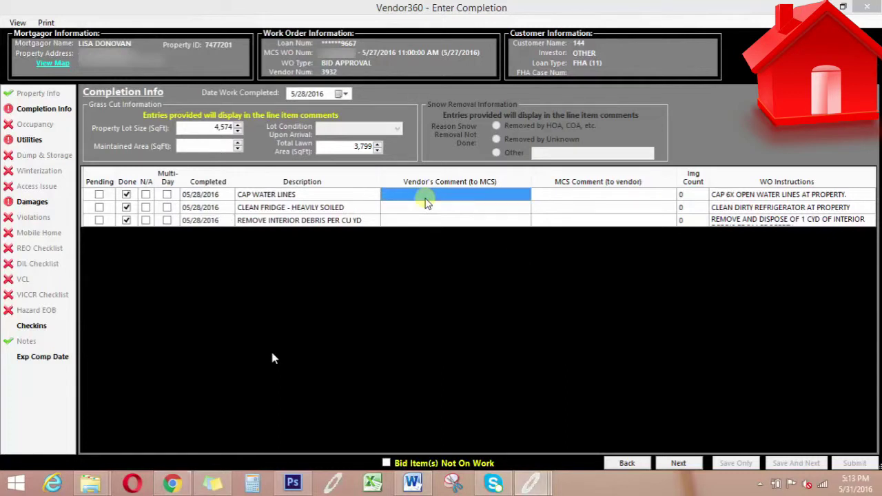
left_click(427, 195)
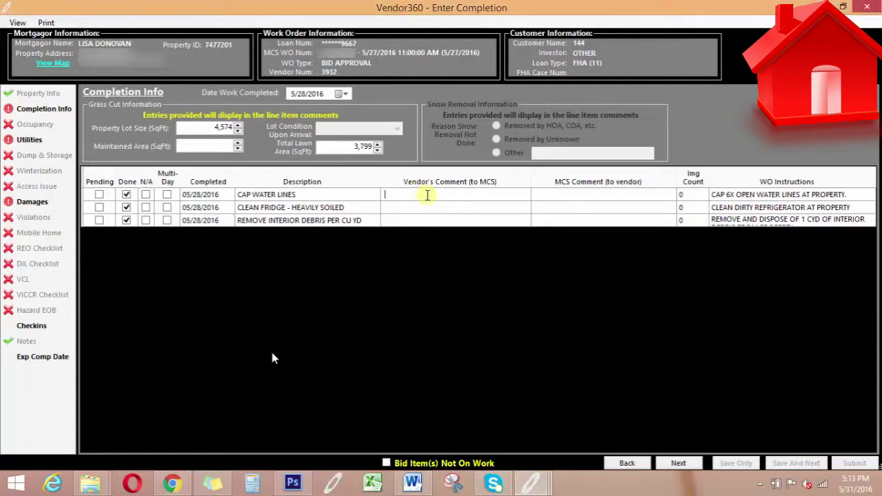
type("Capped 6x open water lines at property per")
key("Return")
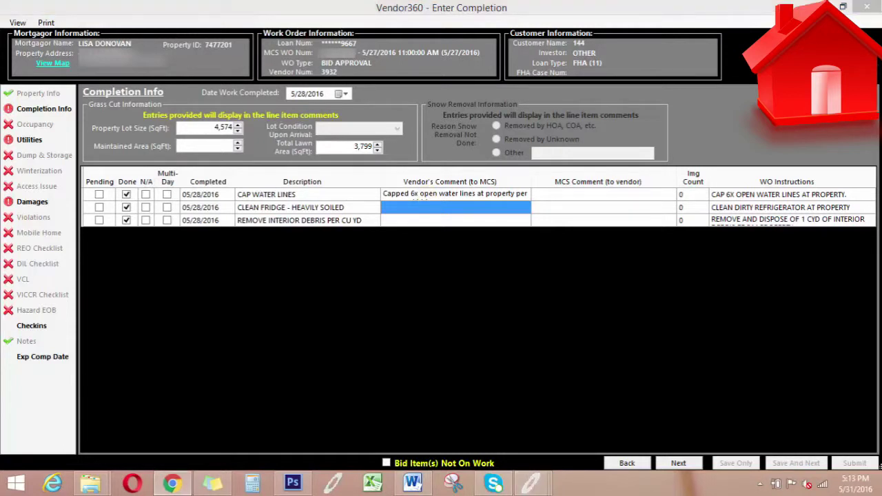
left_click(417, 209)
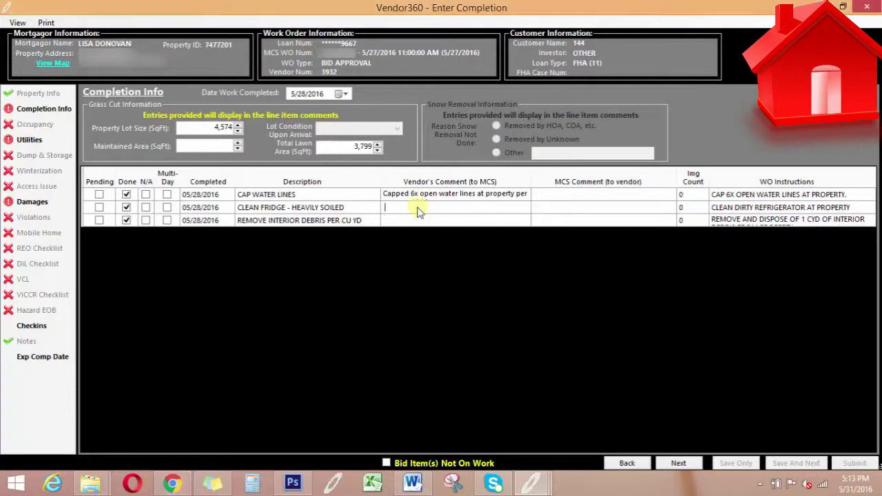
type("approved")
Enter the vendor comment "Removed and disposed of 1 CYD of interior debris from property per approved bid" for the debris removal item
left_click(419, 220)
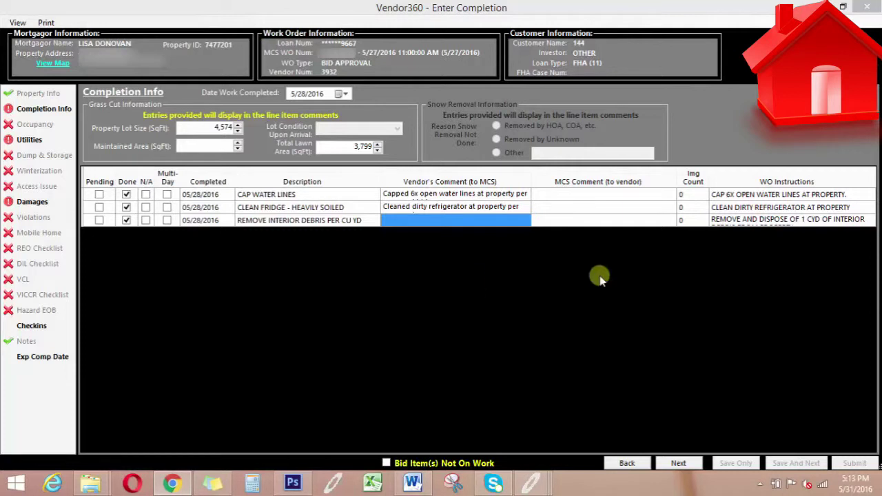
left_click(454, 220)
type("Removed and disposed of 1 CYD of interior debris from property per approved bid")
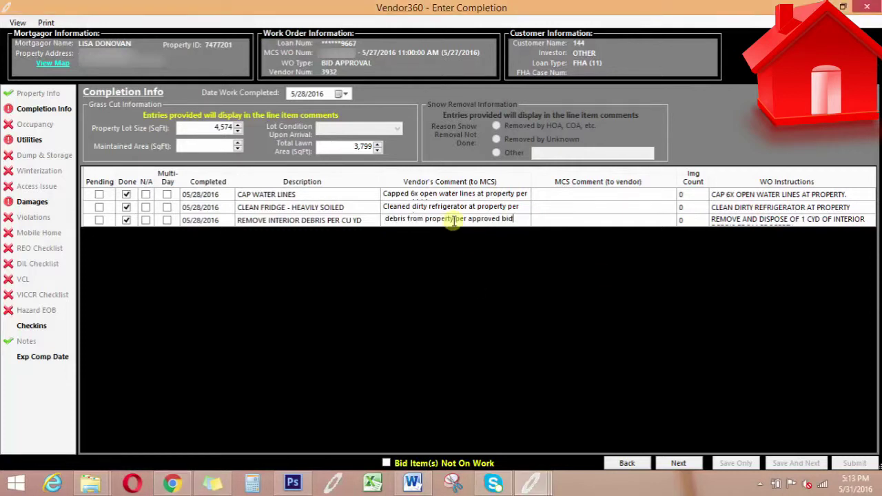
left_click(609, 224)
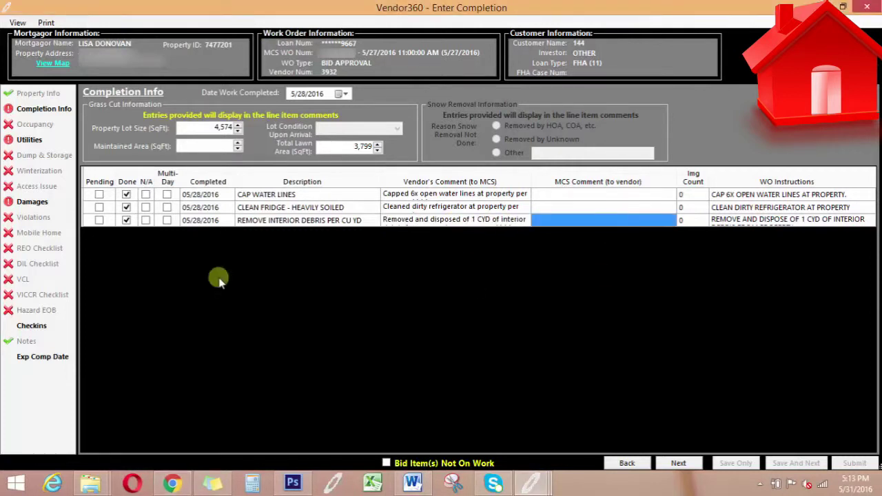
Open the Utilities section and set the electric arrival status to Off with a meter reading of N/A
left_click(29, 141)
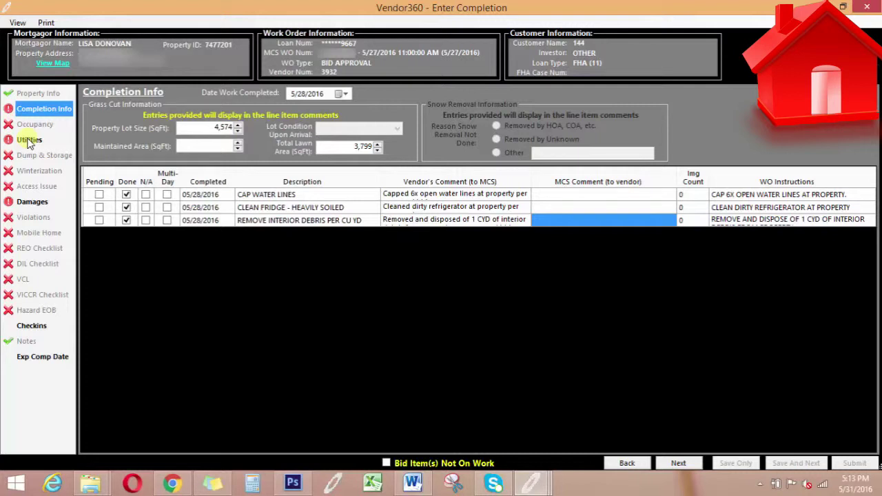
left_click(29, 141)
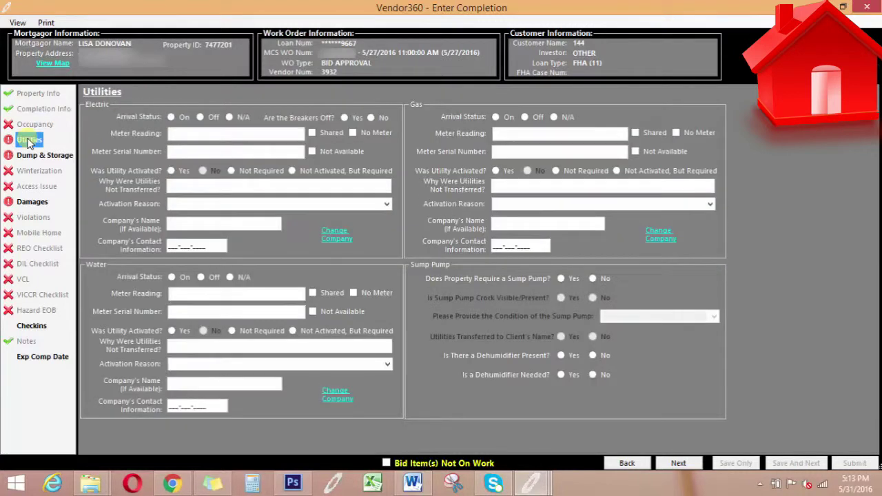
left_click(200, 117)
left_click(187, 134)
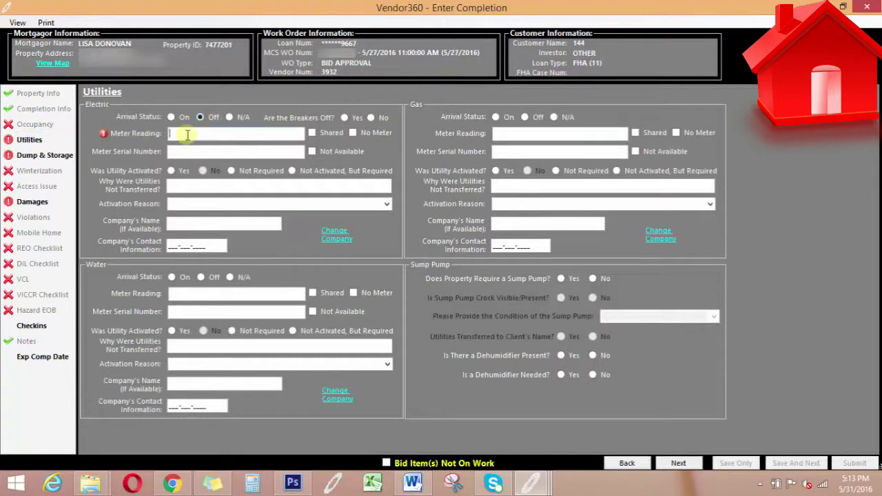
type("N/A")
left_click_drag(184, 134, 147, 134)
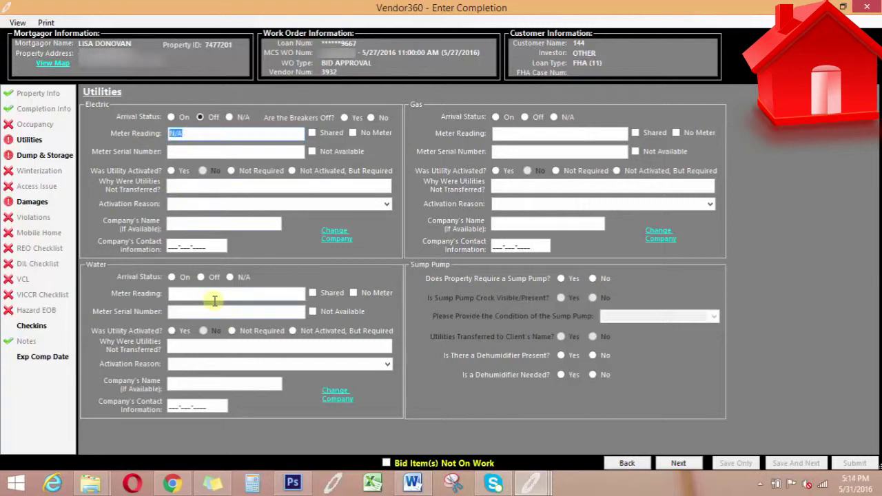
Set the water and gas arrival statuses to Off and enter N/A as the meter reading for both
left_click(201, 277)
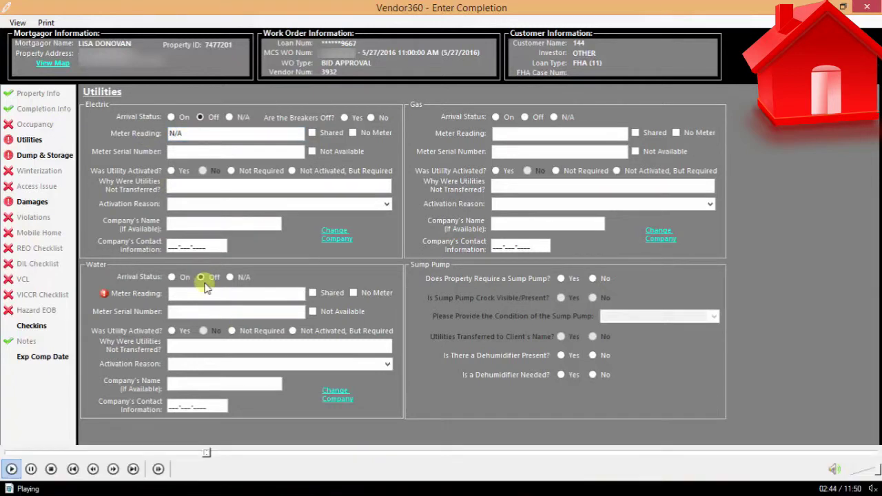
left_click(211, 293)
type("N/A")
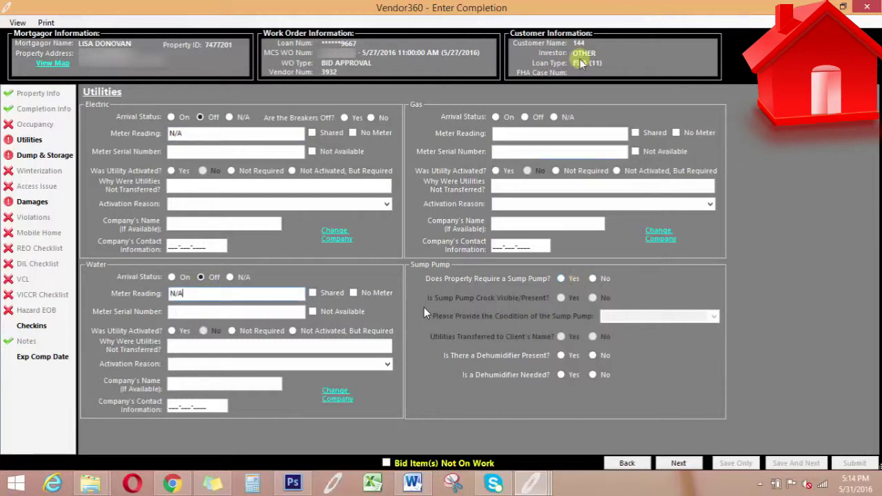
left_click(524, 117)
left_click(521, 135)
type("N/A")
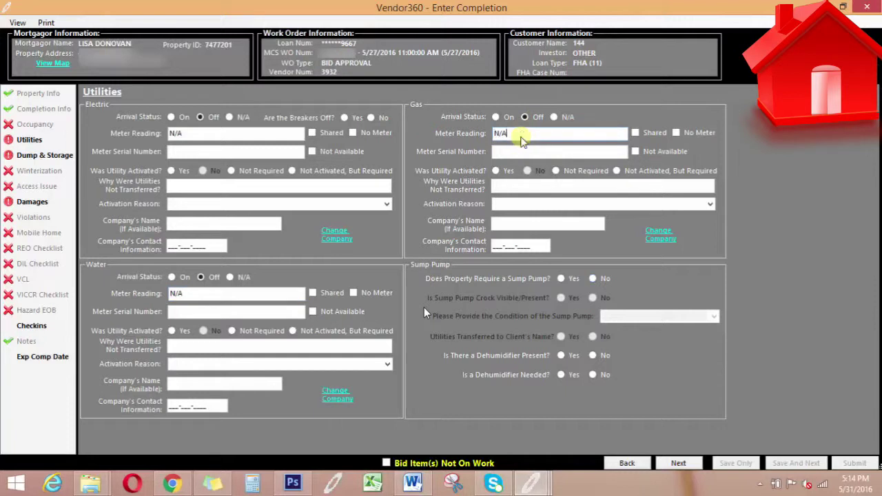
Answer No to sump pump required, dehumidifier present and dehumidifier needed
left_click(591, 278)
left_click(591, 277)
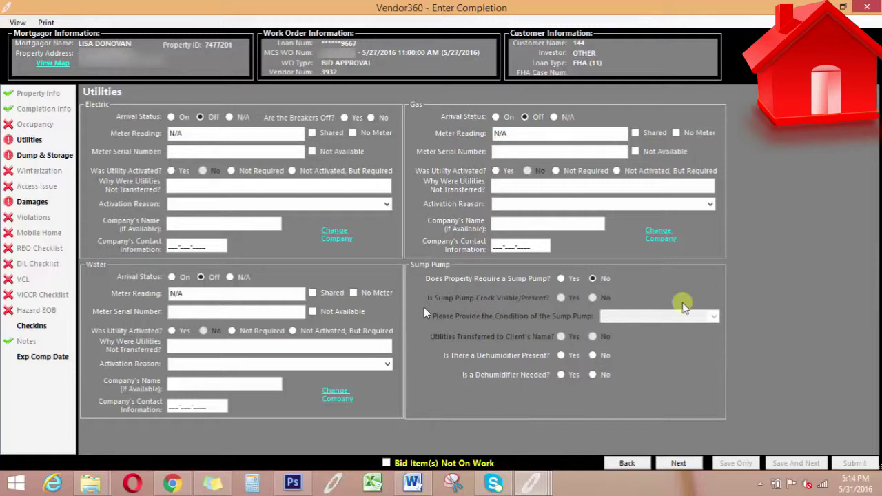
left_click(592, 355)
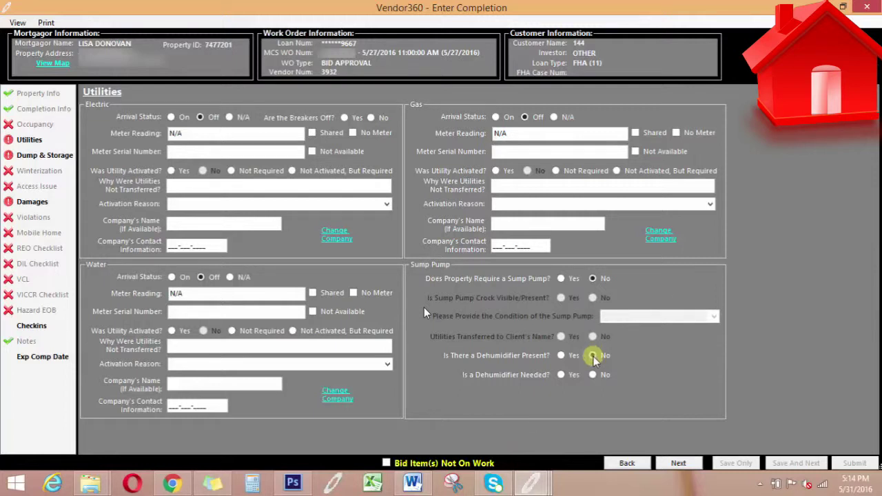
left_click(593, 374)
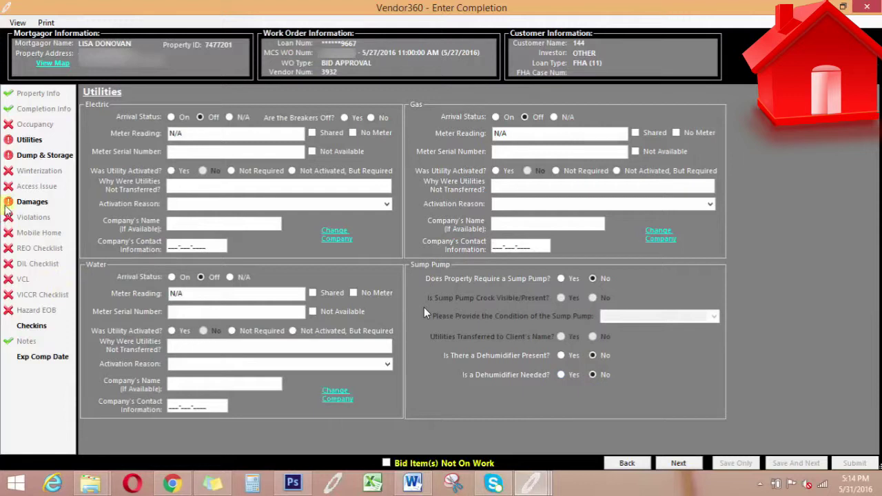
Open the Damages section and acknowledge the notice about entering a damage report
left_click(38, 202)
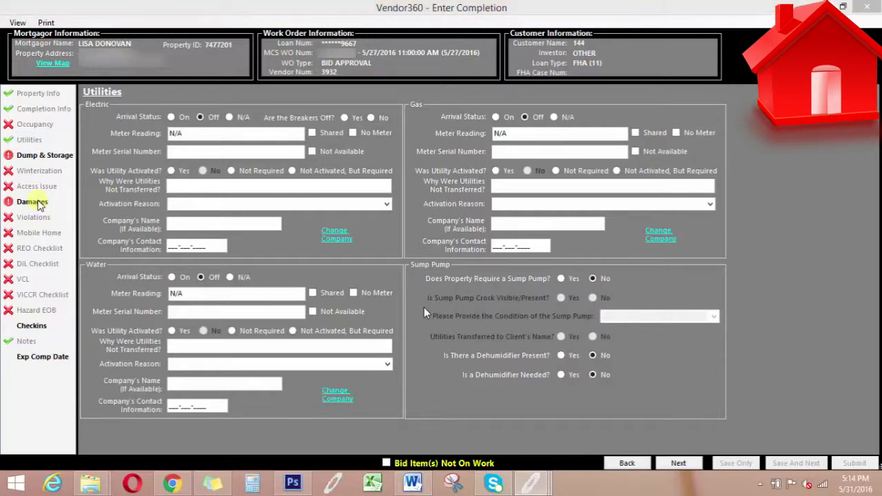
left_click(32, 202)
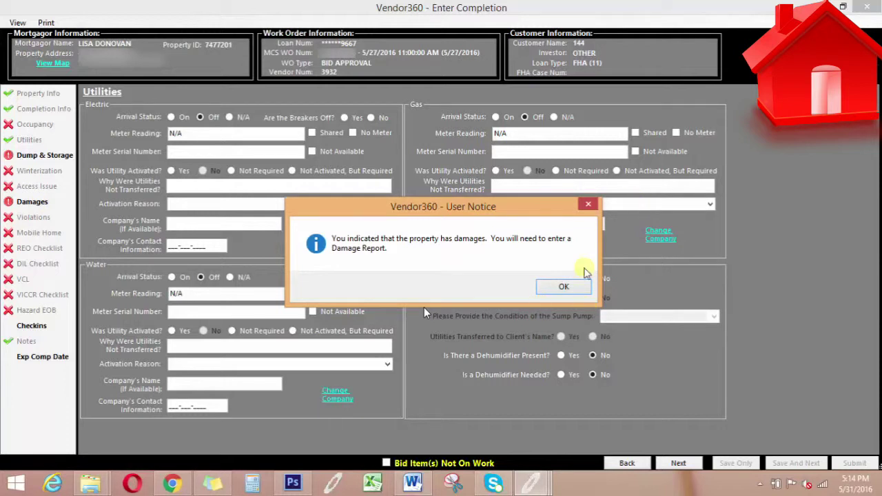
left_click(639, 227)
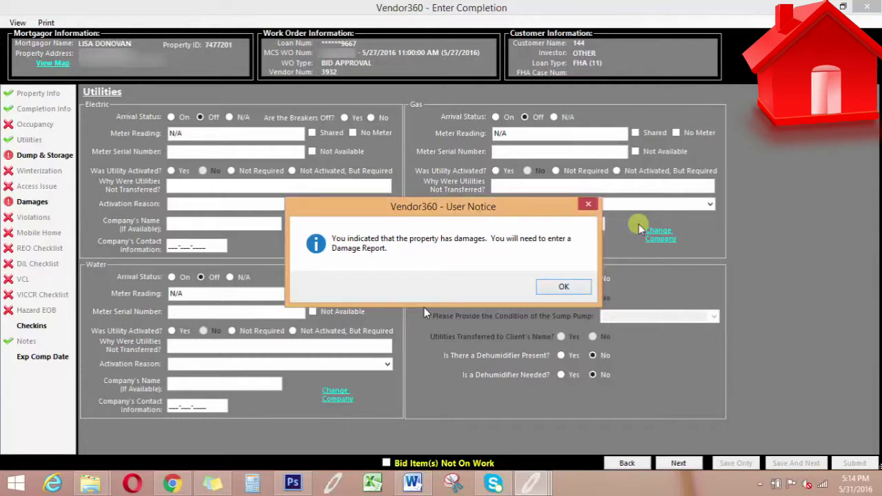
left_click(555, 285)
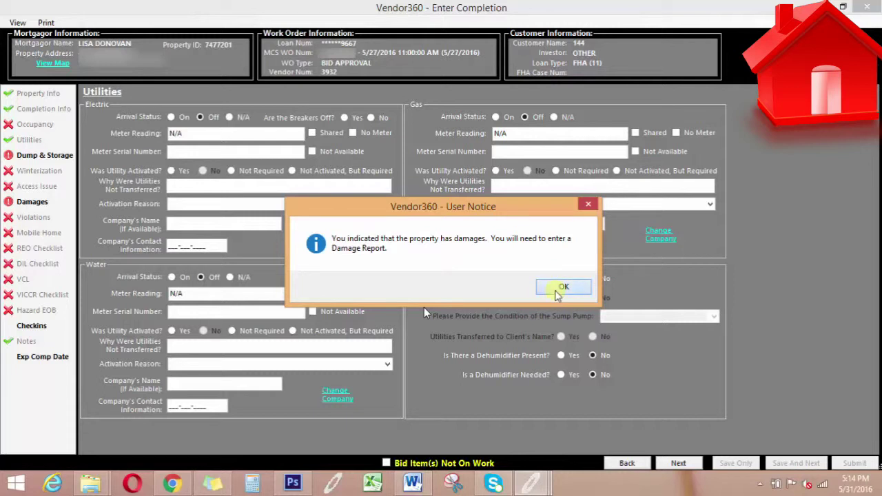
left_click(556, 289)
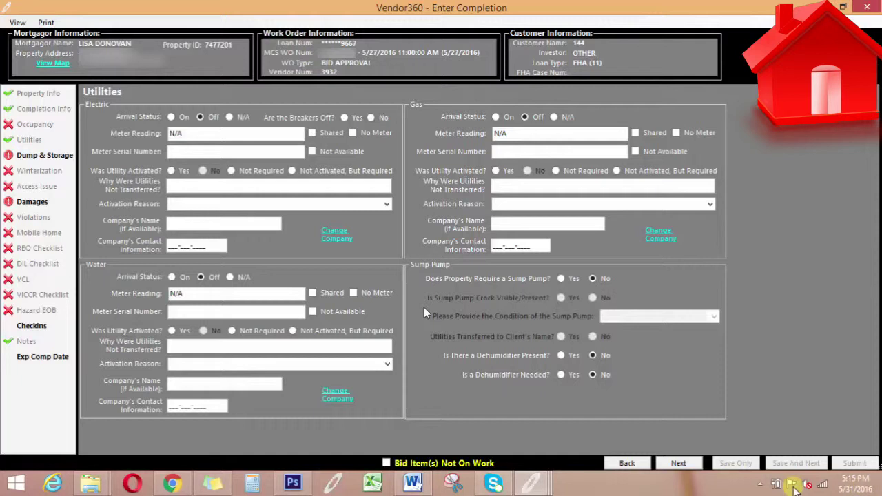
left_click(759, 483)
left_click(759, 482)
left_click(758, 483)
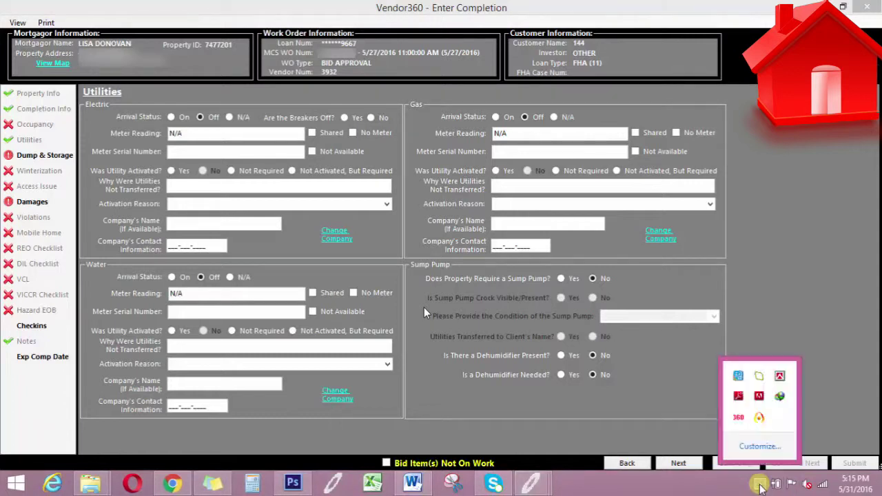
left_click(759, 419)
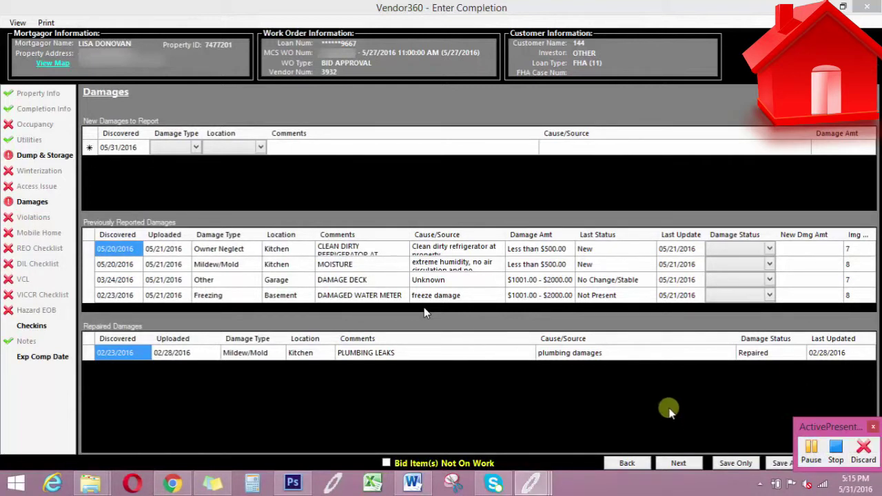
left_click(644, 364)
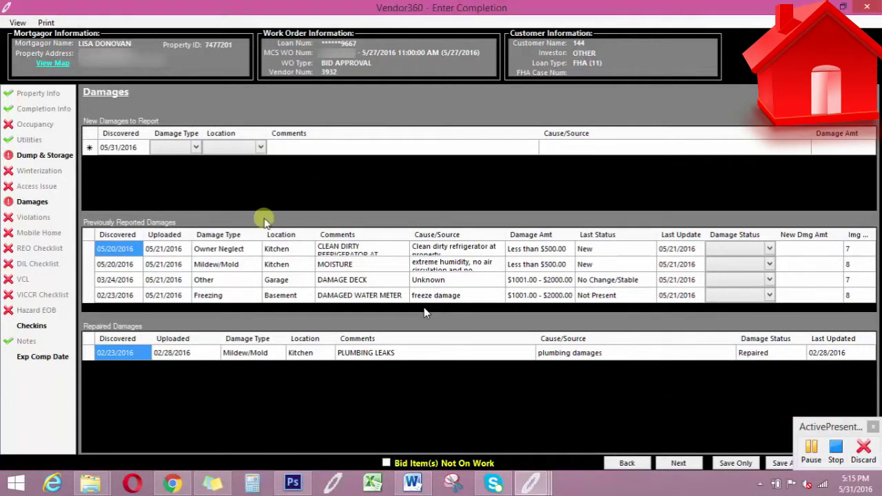
Enlarge the Previously Reported Damages list and set the dirty refrigerator's damage status to Repaired
left_click_drag(269, 212, 279, 158)
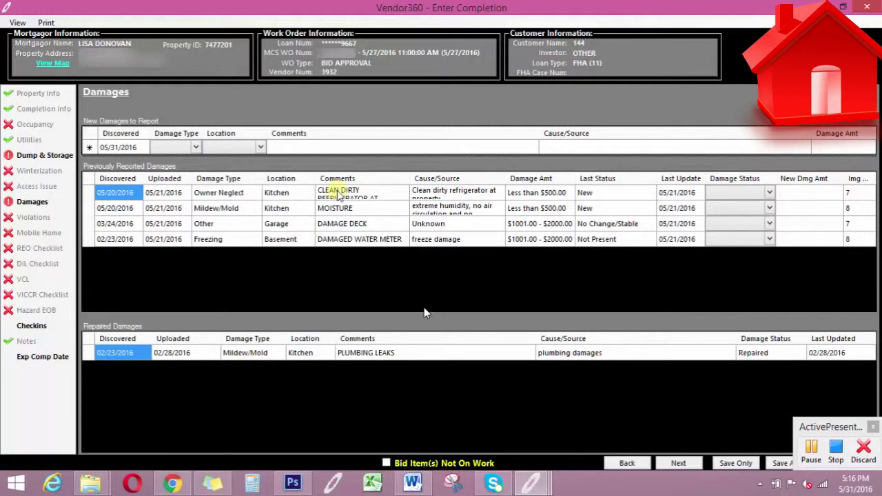
left_click(769, 194)
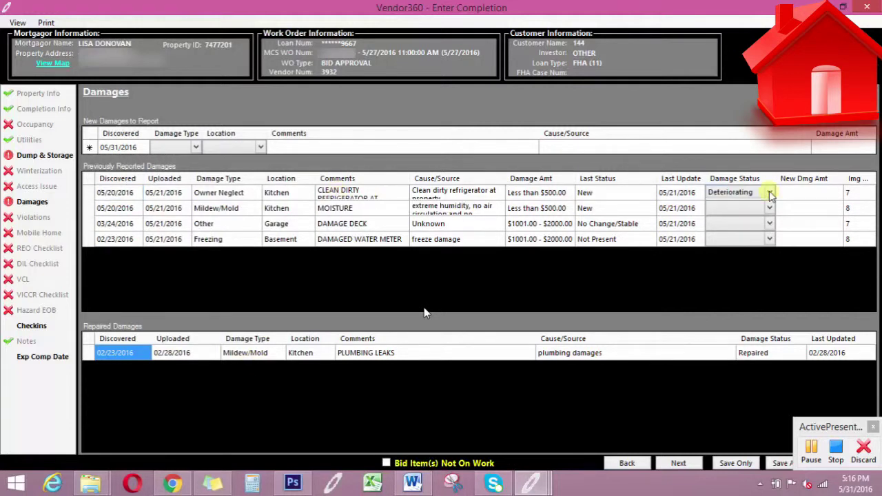
left_click(769, 194)
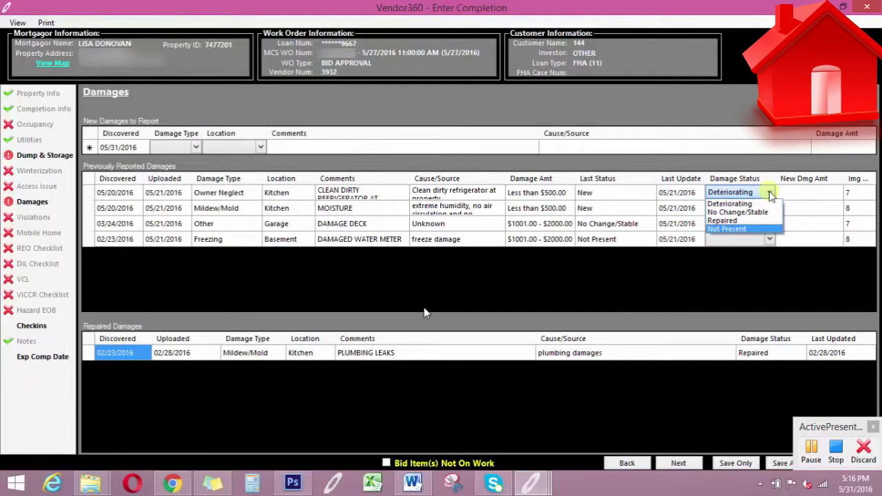
left_click(758, 219)
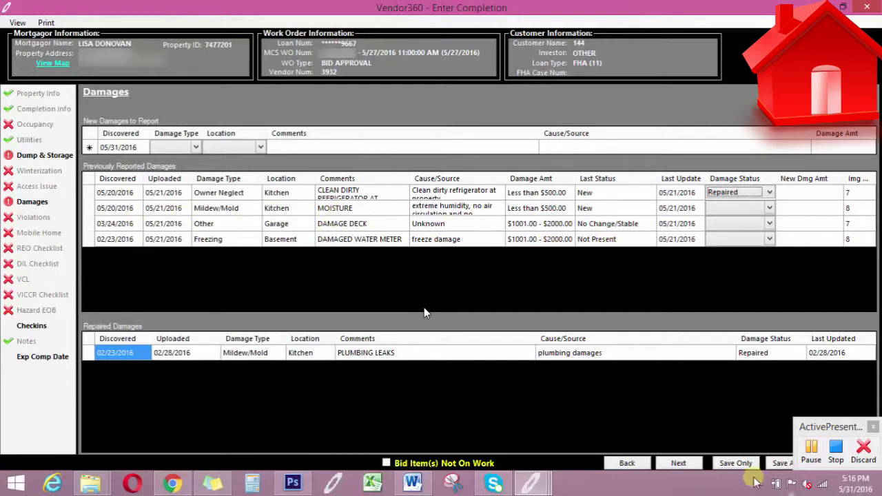
left_click(814, 453)
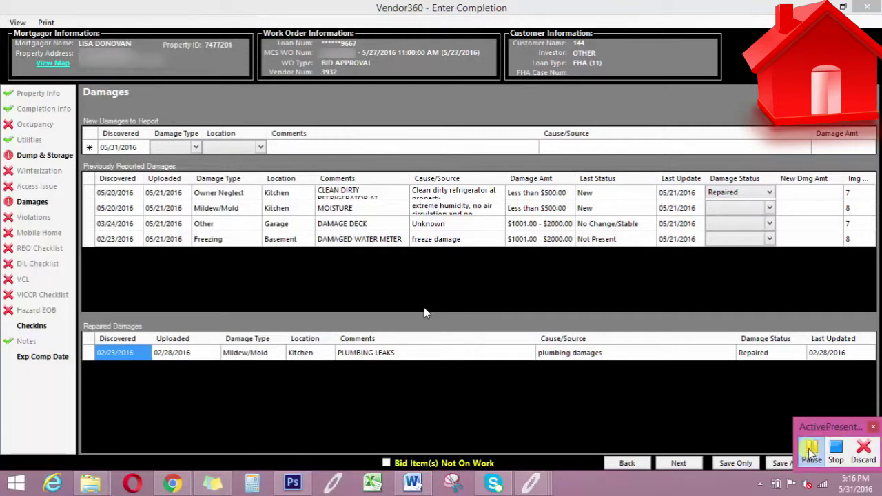
left_click(812, 451)
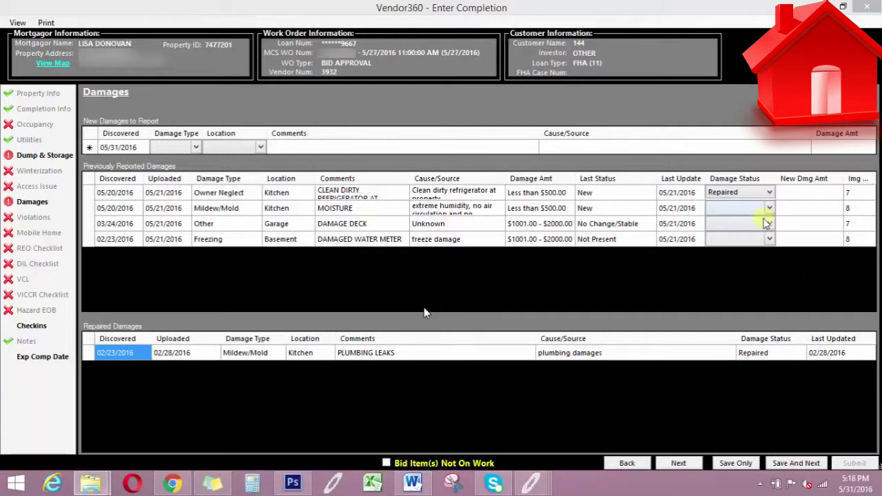
Set the damage status to Not Present for the kitchen moisture, garage deck and basement water meter damages
left_click(772, 211)
left_click(770, 210)
left_click(753, 245)
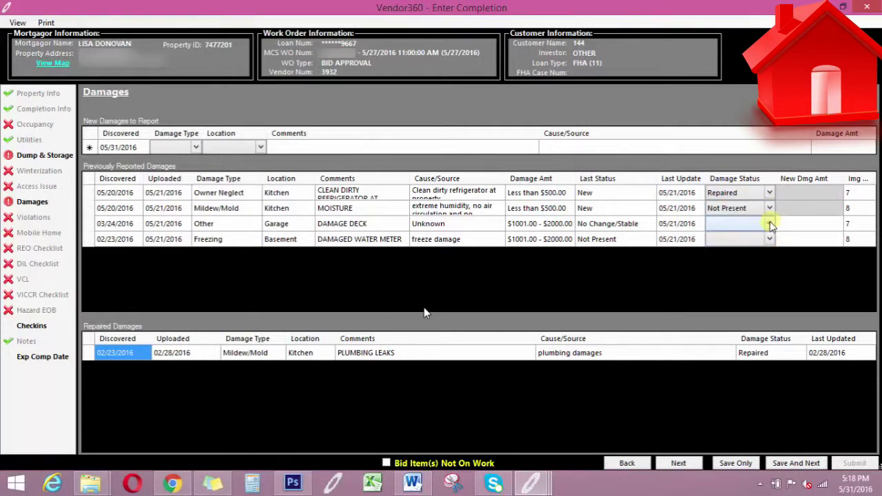
left_click(770, 224)
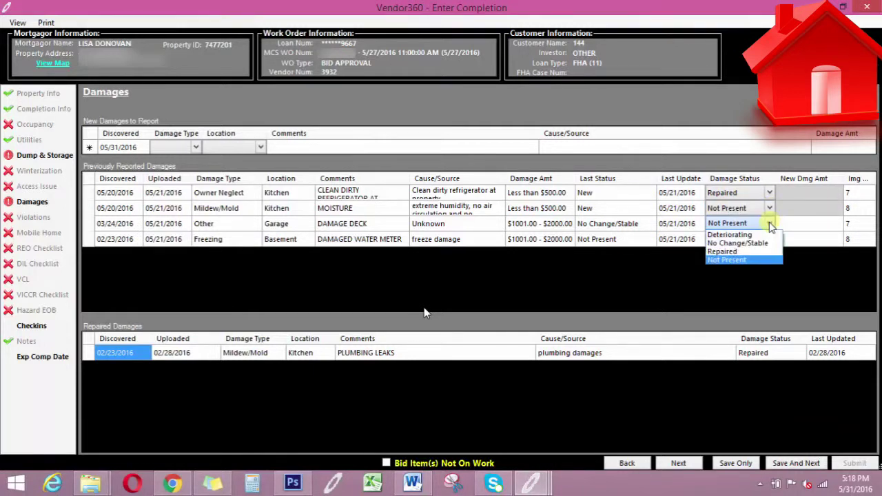
left_click(761, 261)
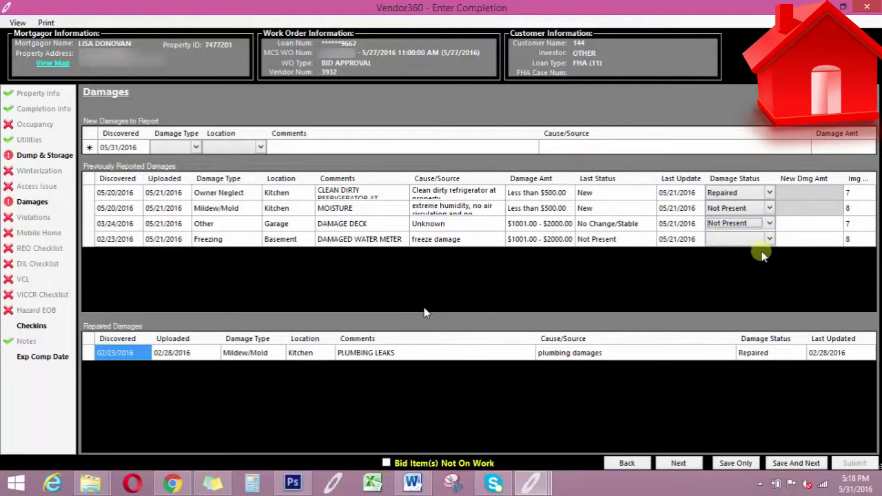
left_click(770, 240)
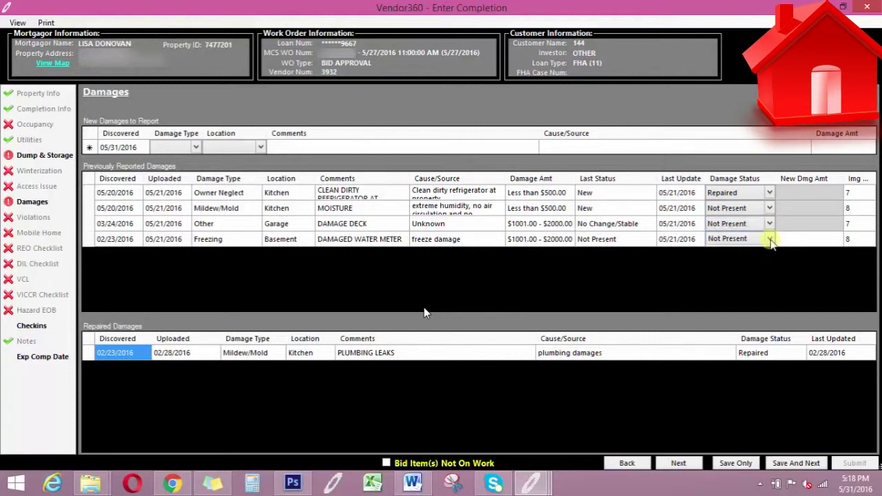
left_click(770, 240)
left_click(766, 274)
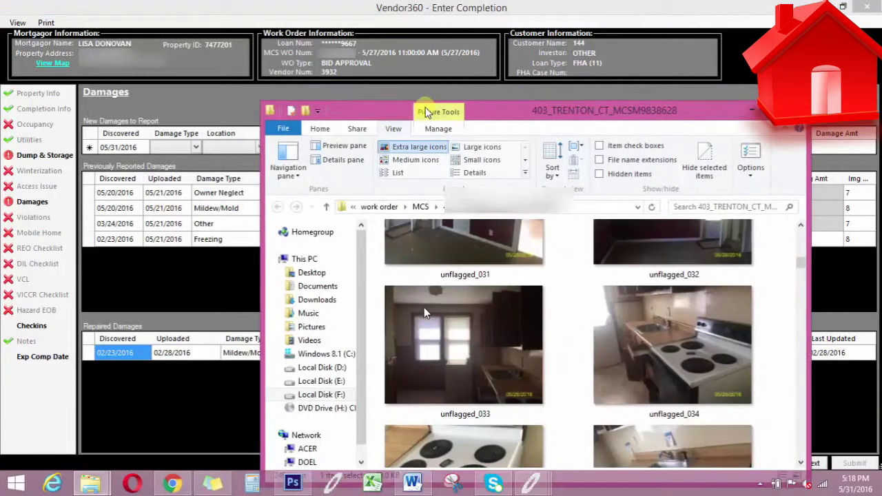
Enlarge the property photo folder in File Explorer, look through the photos from first to last, and return to the completion form
left_click_drag(423, 108, 413, 48)
left_click(742, 47)
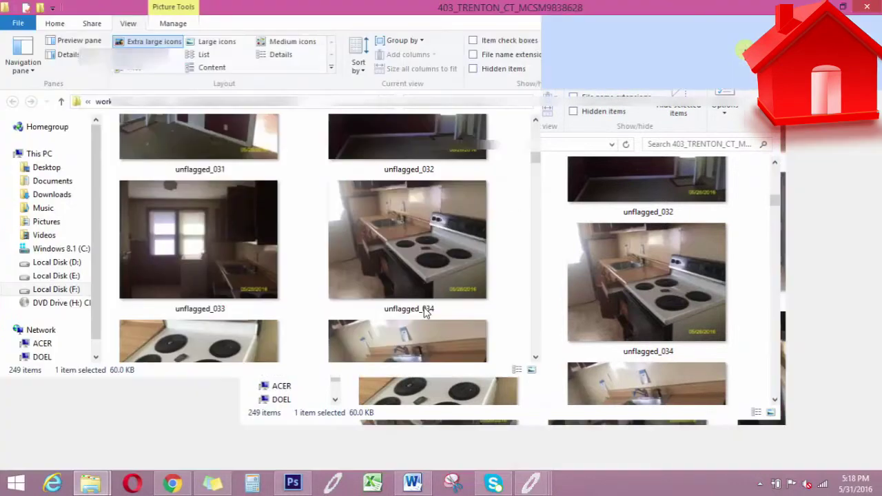
scroll(713, 250, "down", 10)
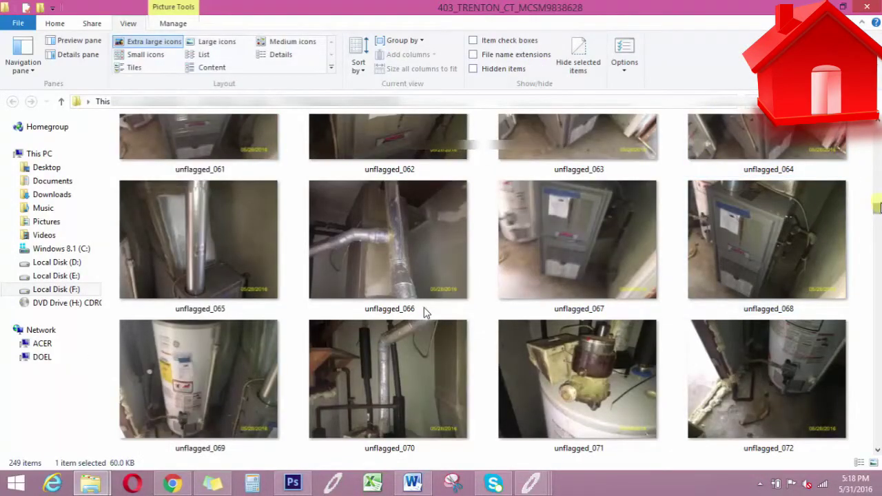
scroll(792, 220, "up", 20)
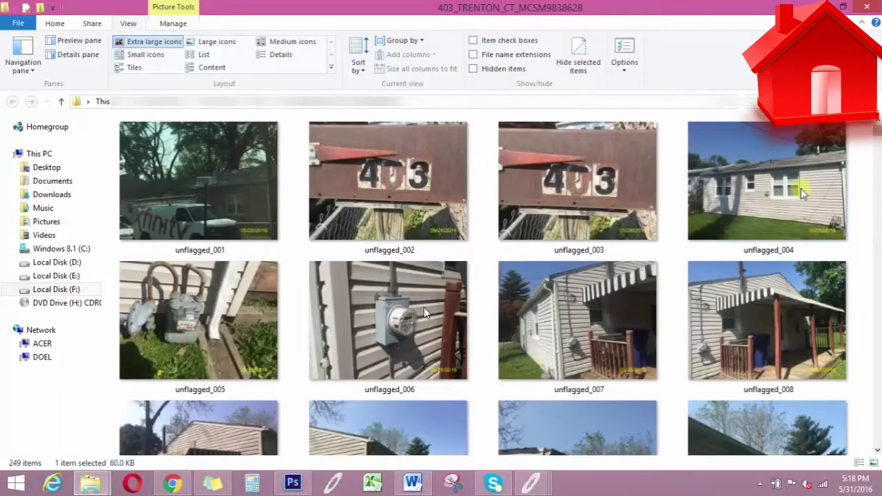
key("Up")
key("Up")
key("Up")
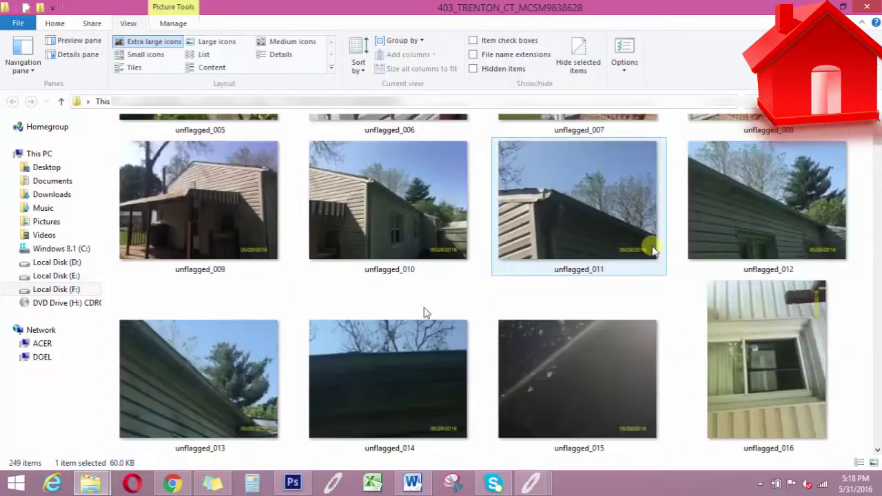
key("Down")
key("Down")
key("Down")
key("Down")
key("Down")
key("Down")
key("Down")
key("Down")
key("Down")
key("Down")
key("Down")
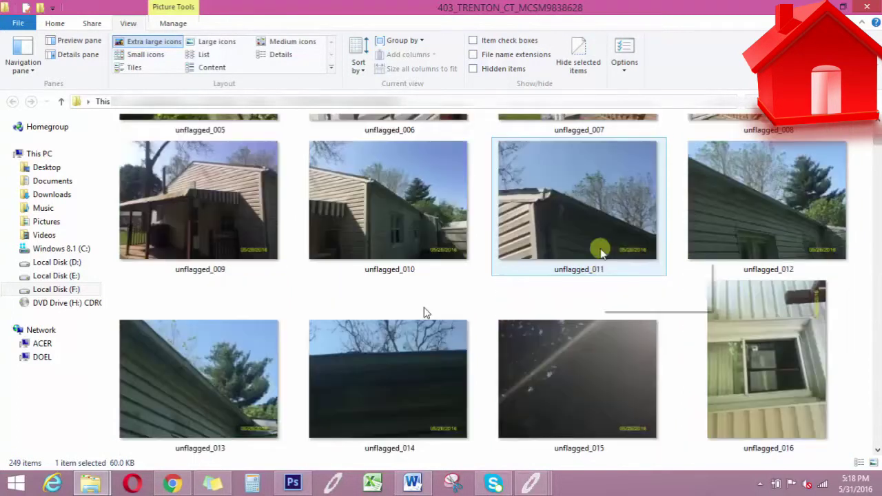
key("Down")
key("Down")
key("Down")
key("Down")
key("Down")
key("Down")
key("Down")
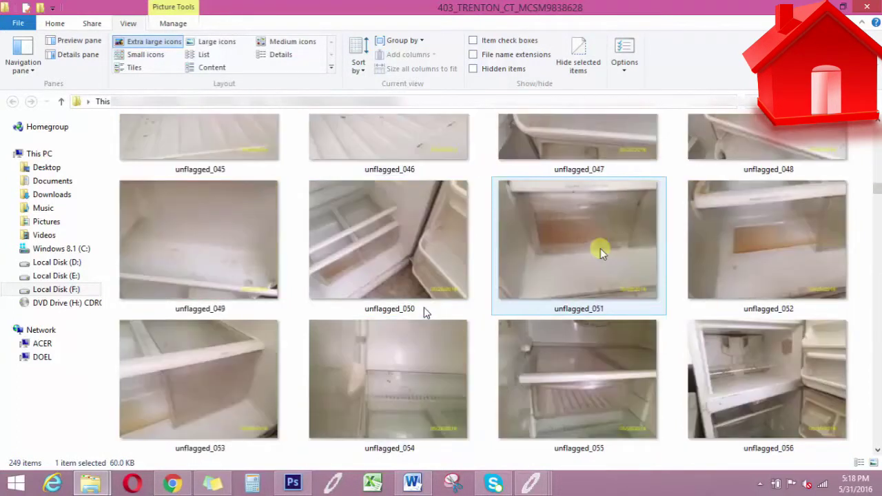
key("Down")
key("Down")
key("Down")
key("Down")
key("Down")
key("Down")
key("Down")
key("Down")
key("Down")
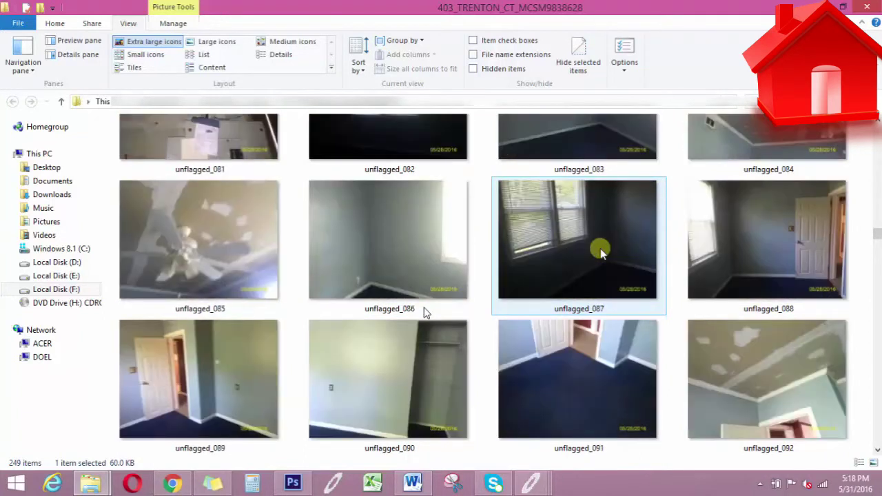
key("Down")
key("Down")
key("Down")
key("Down")
key("Down")
key("Down")
key("Down")
key("Down")
key("Down")
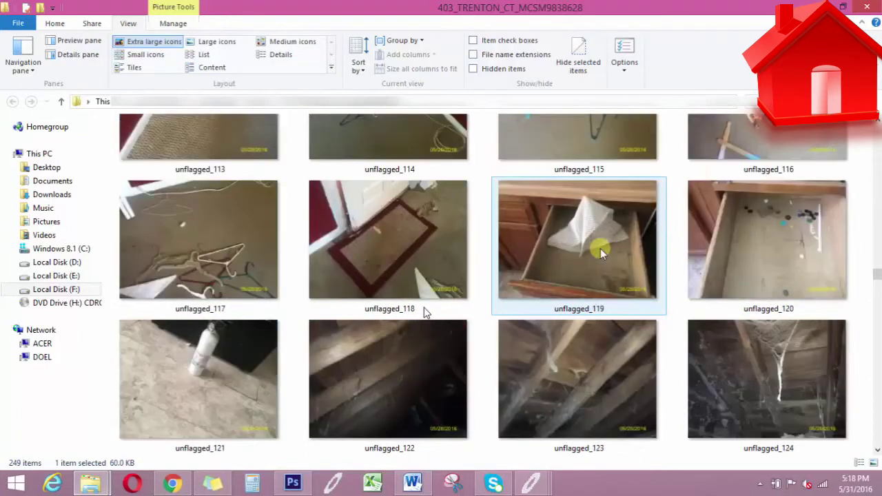
key("Down")
key("Down")
key("Down")
key("Down")
key("Down")
key("Down")
key("Down")
key("Down")
key("Down")
key("Down")
key("Down")
key("Down")
key("Down")
key("Down")
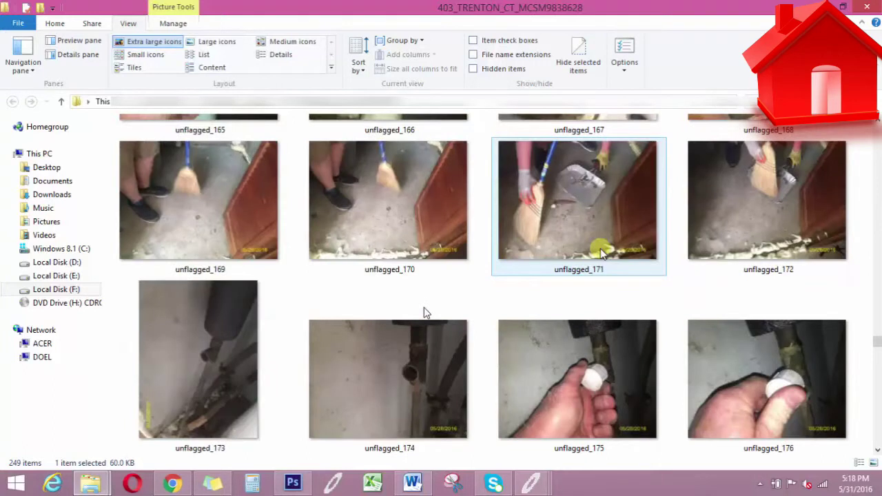
key("Down")
key("Down")
key("Down")
key("Down")
key("Down")
key("Down")
key("Down")
key("Down")
key("Down")
key("Down")
key("Down")
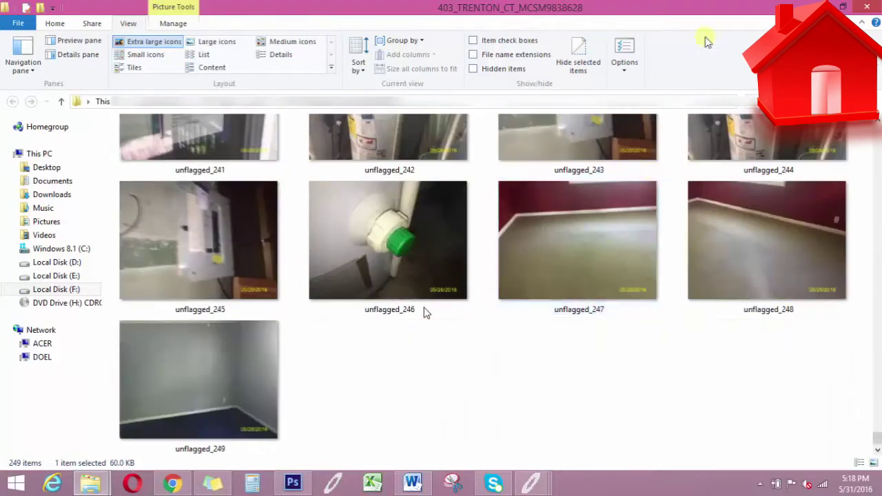
key("super+Down")
key("super+Down")
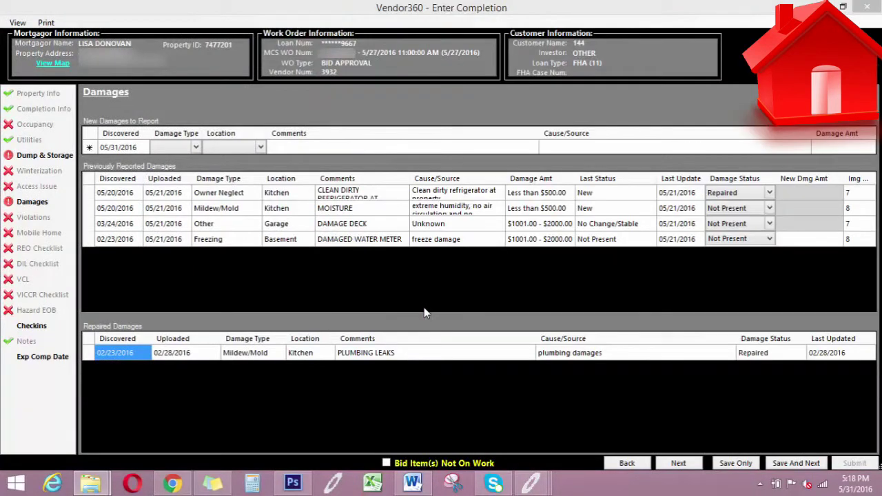
Open the Dump & Storage section of the completion form
left_click(58, 154)
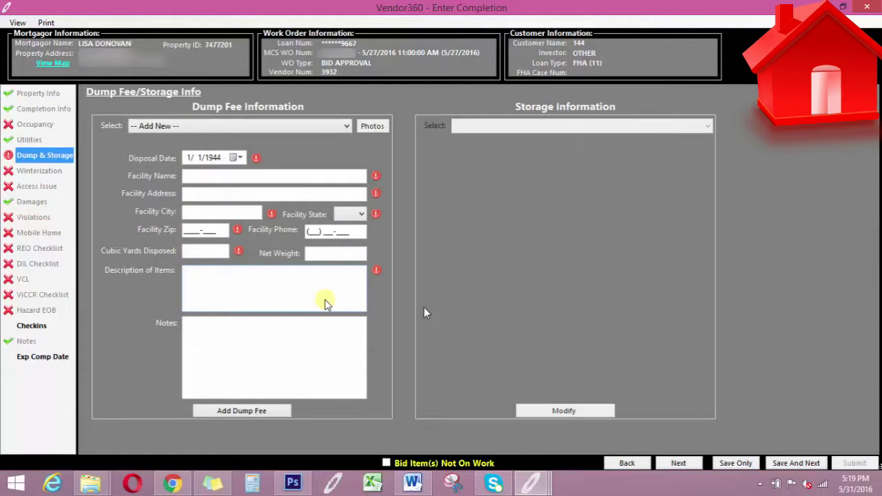
left_click(759, 485)
mouse_move(759, 416)
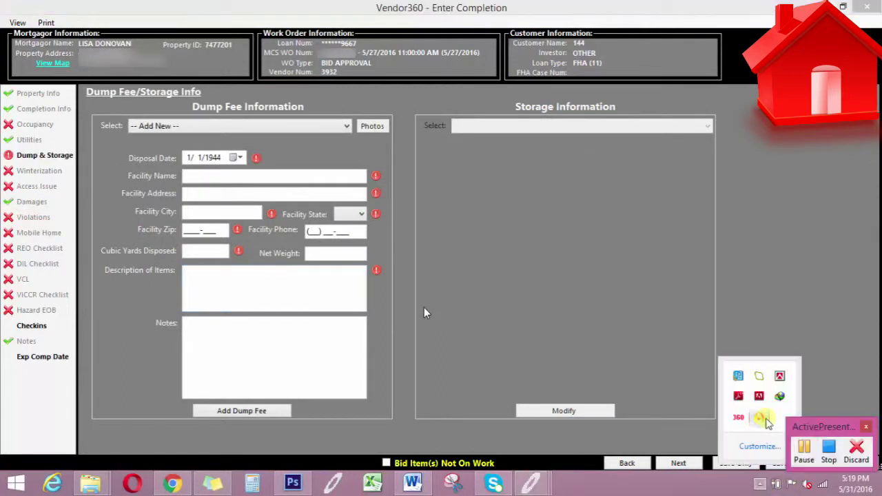
left_click(805, 453)
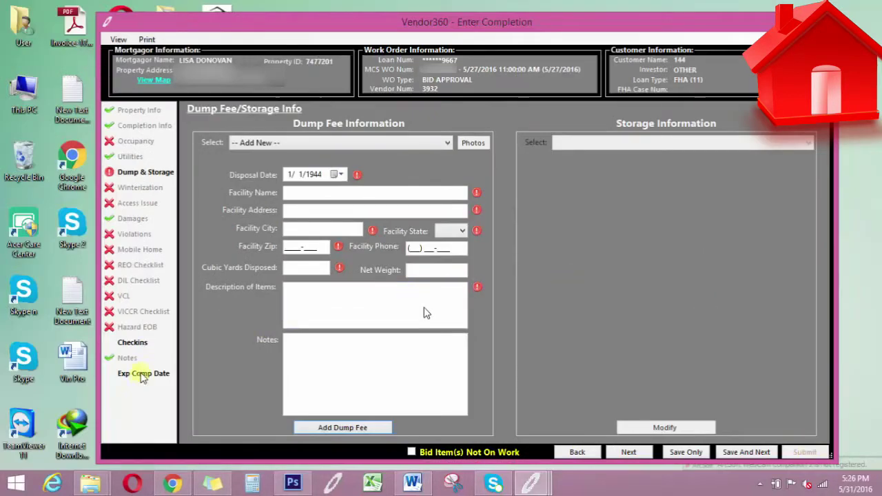
Submit the work order completion from the Exp Comp Date section, accepting the confirmation prompt and the submission notice
left_click(210, 359)
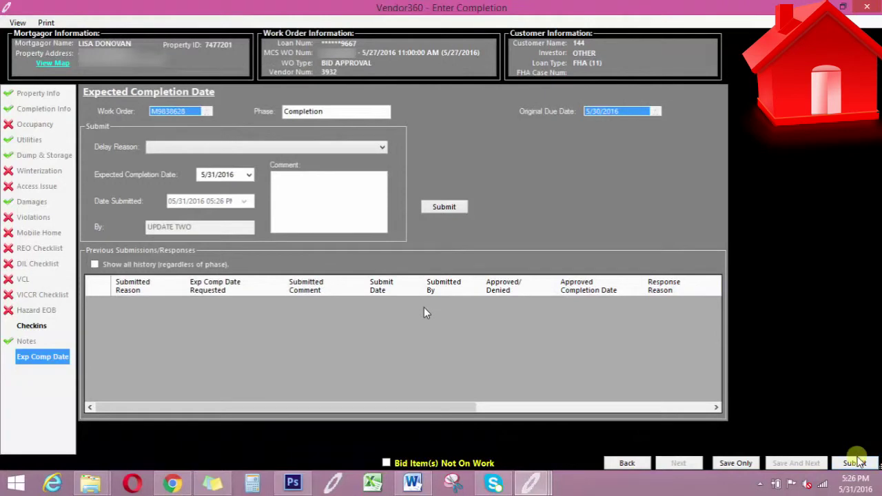
left_click(853, 463)
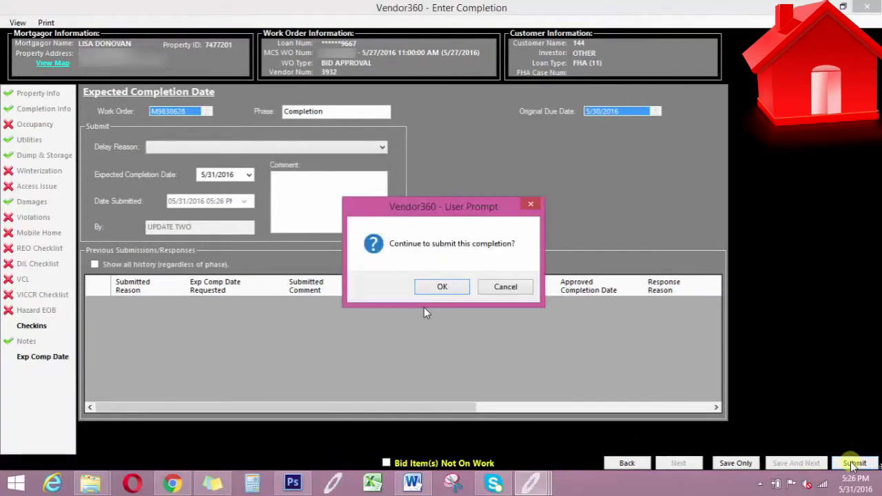
left_click(442, 286)
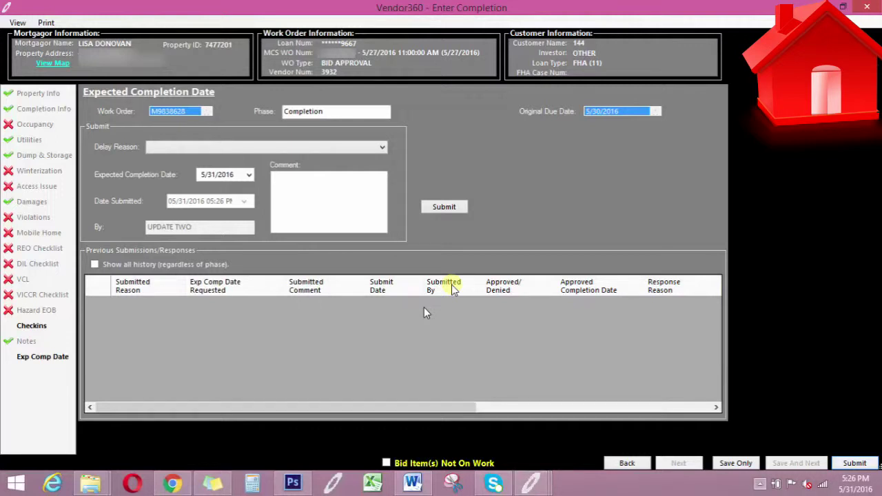
left_click(759, 485)
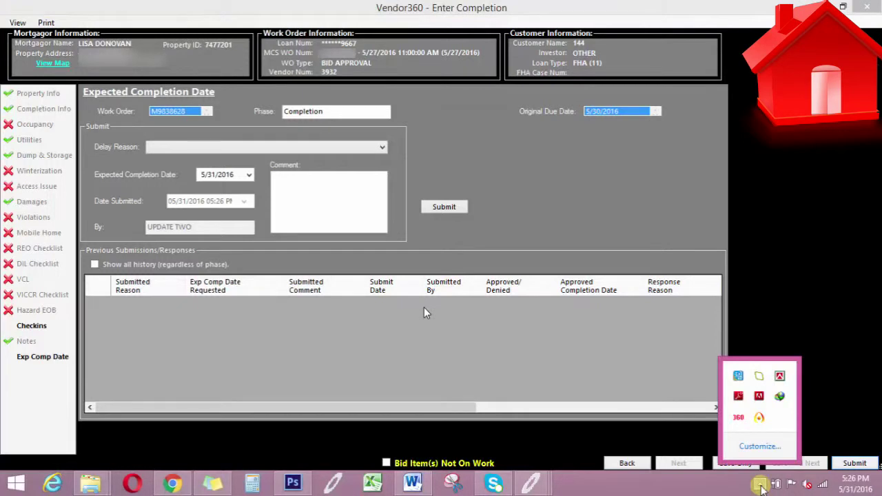
mouse_move(760, 418)
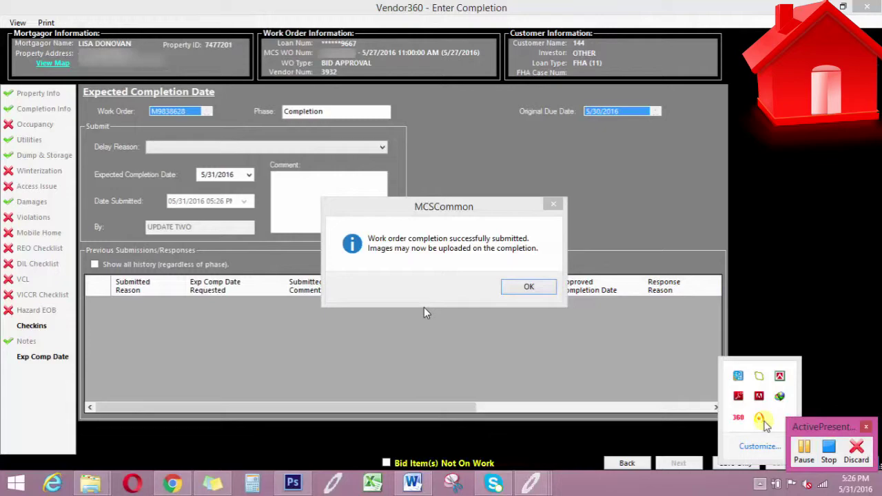
key("Return")
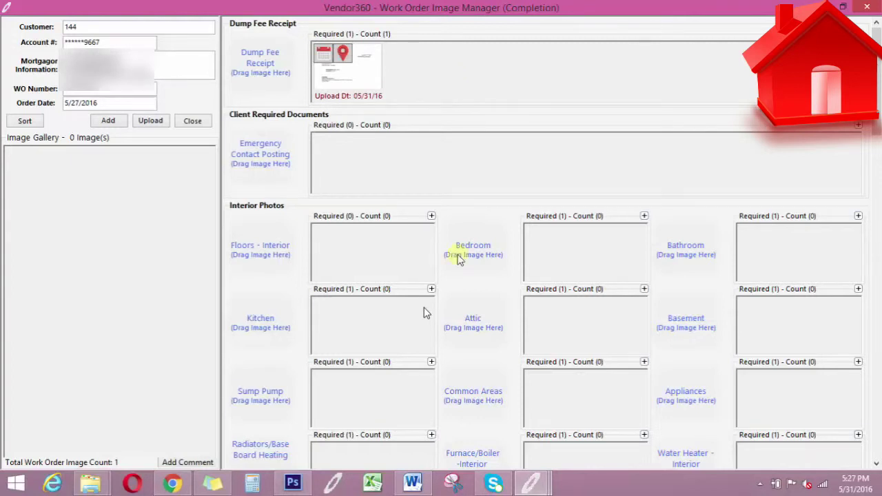
Bring up the property photo folder from the Image Manager and check the pictures available for the required photo categories
scroll(518, 250, "down", 3)
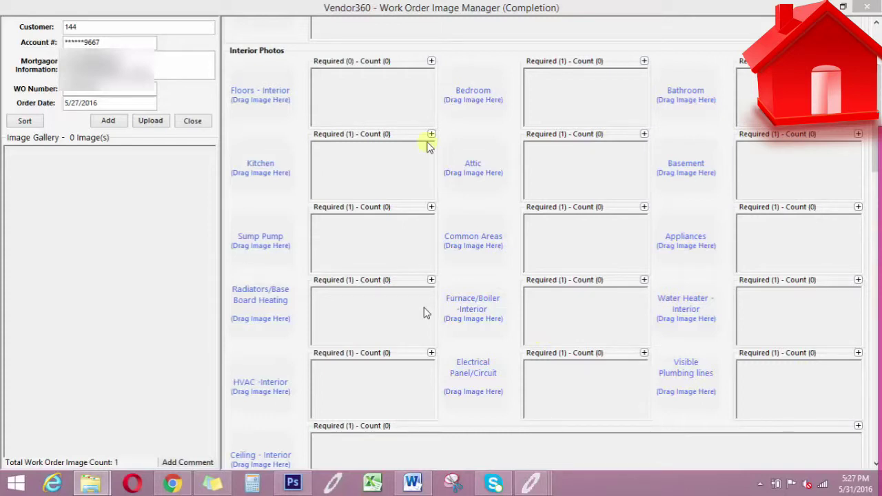
left_click(431, 134)
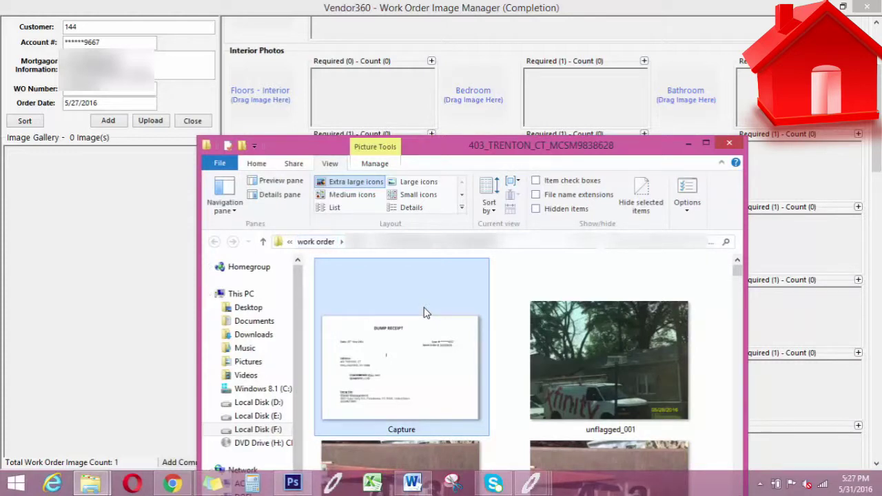
left_click_drag(577, 146, 578, 118)
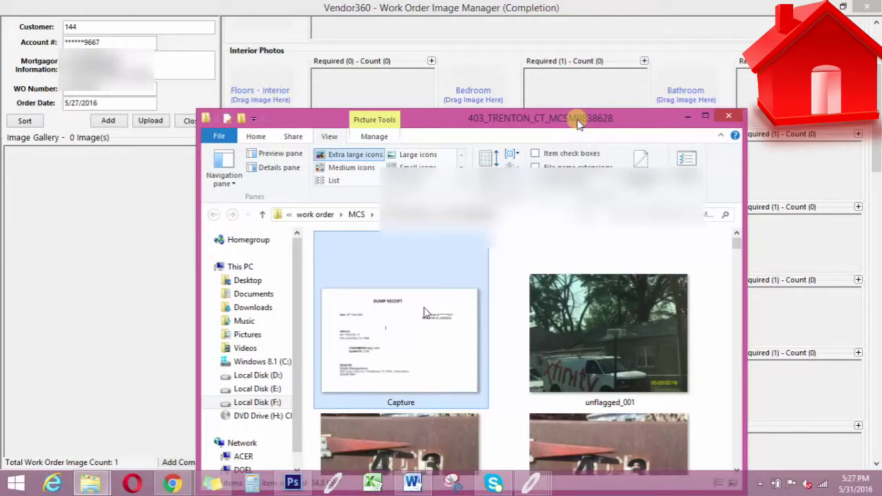
left_click_drag(579, 121, 582, 99)
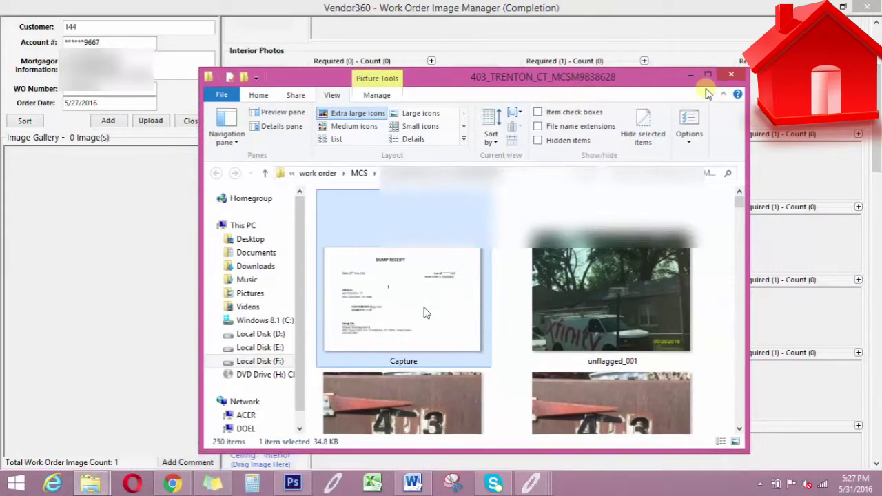
left_click(707, 92)
scroll(616, 178, "down", 5)
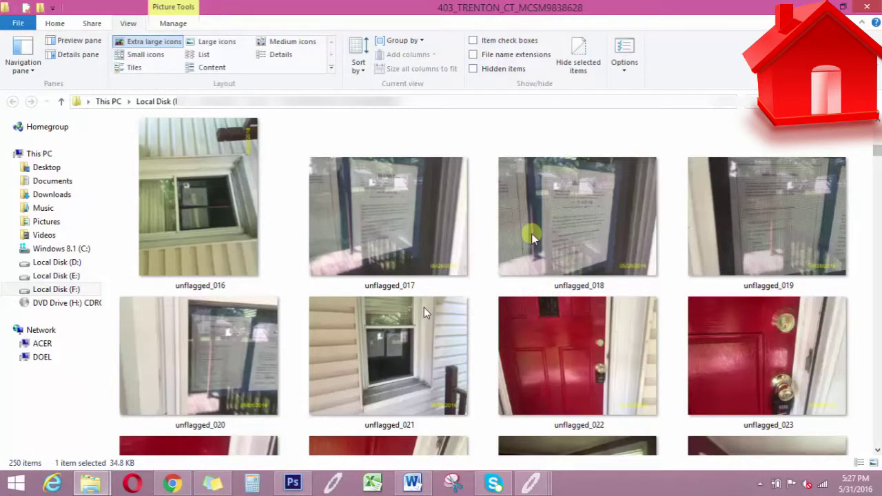
left_click_drag(877, 152, 876, 447)
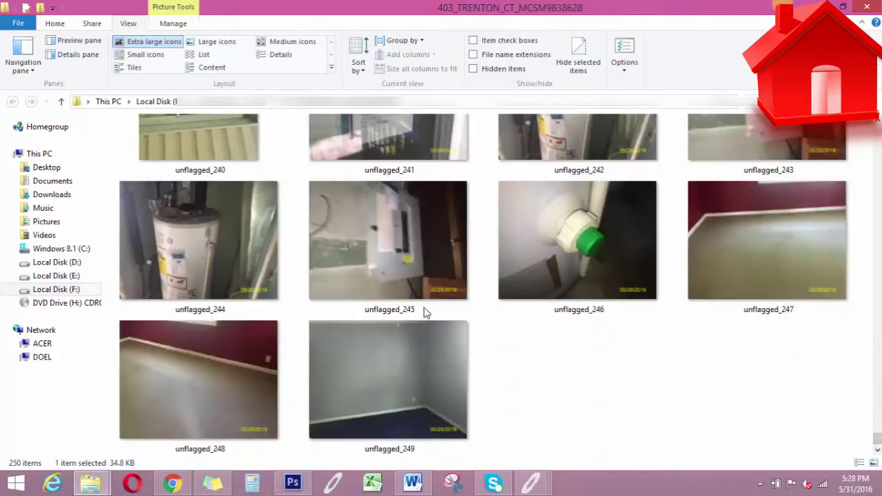
key("super+Down")
key("super+Down")
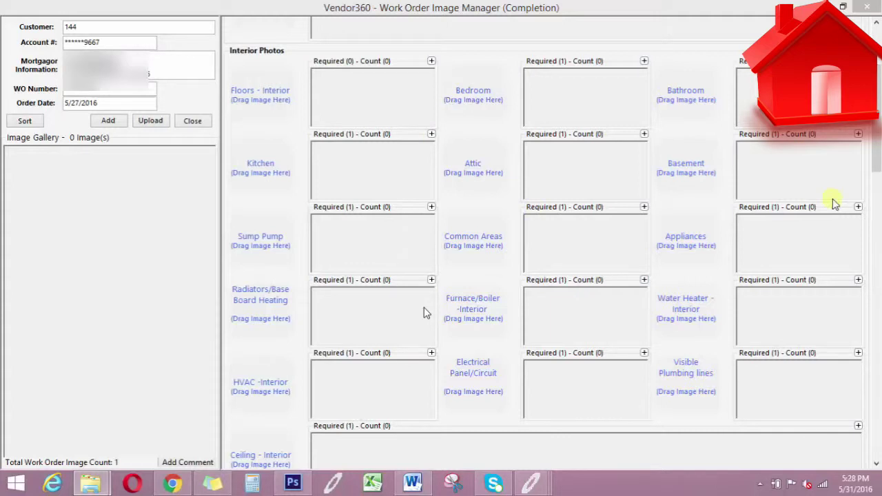
Look over the remaining interior, exterior, line item and damage photo categories in the Work Order Image Manager
scroll(873, 177, "down", 3)
left_click_drag(875, 178, 877, 205)
scroll(425, 311, "down", 10)
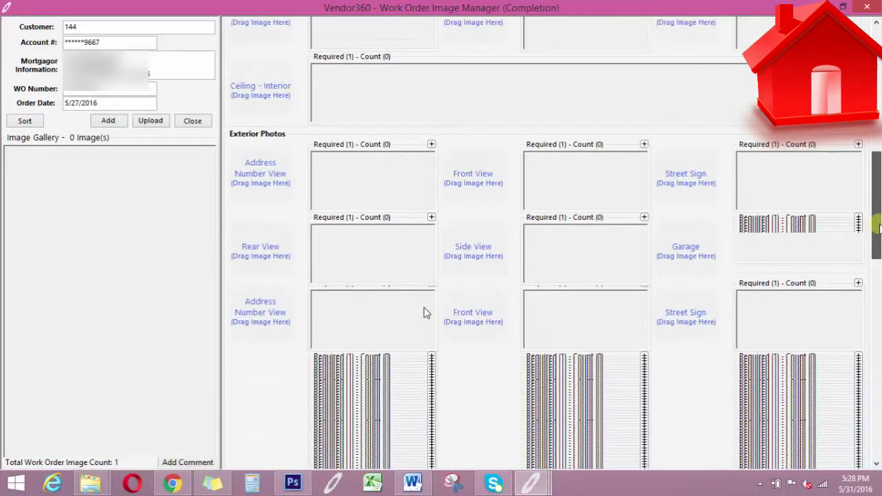
scroll(426, 311, "down", 5)
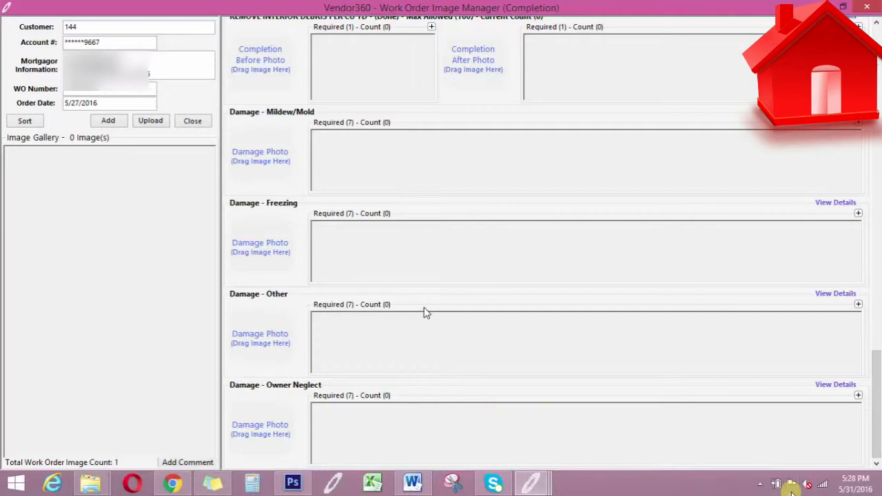
left_click(759, 485)
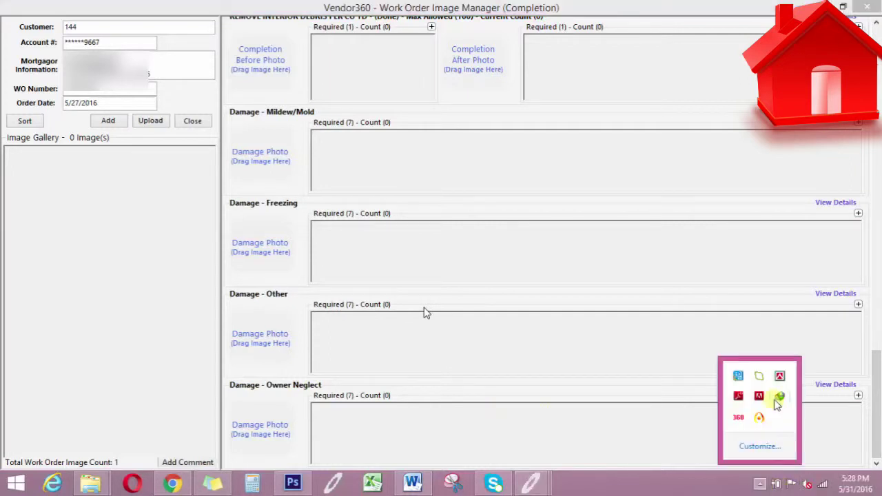
left_click(759, 417)
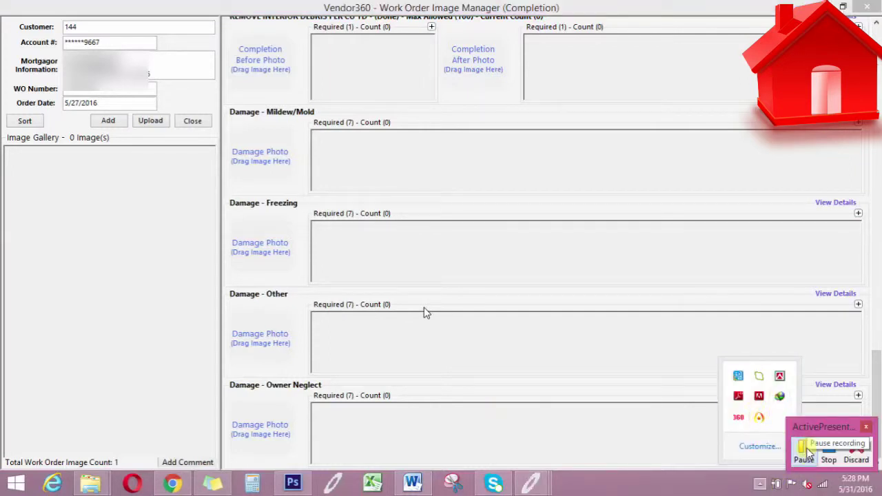
left_click(804, 451)
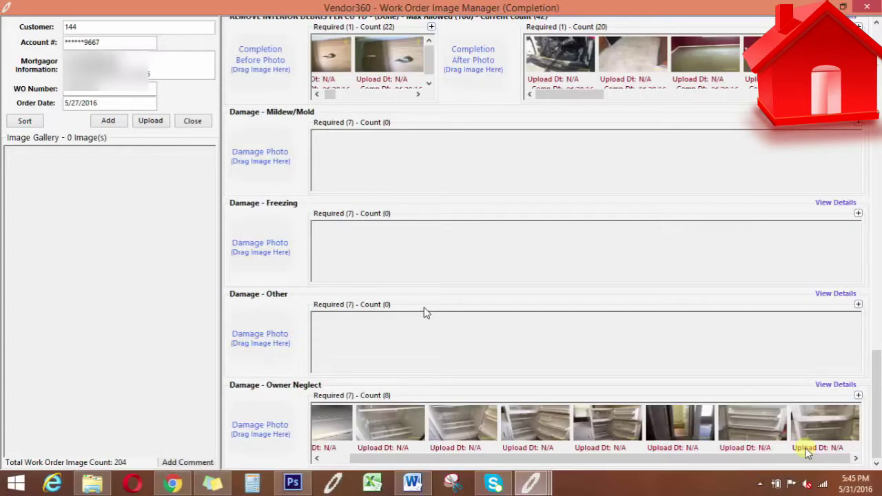
Review the photos assigned to each category, from the damage and line item sections back up to the dump fee receipt
scroll(877, 406, "up", 1)
scroll(877, 406, "up", 3)
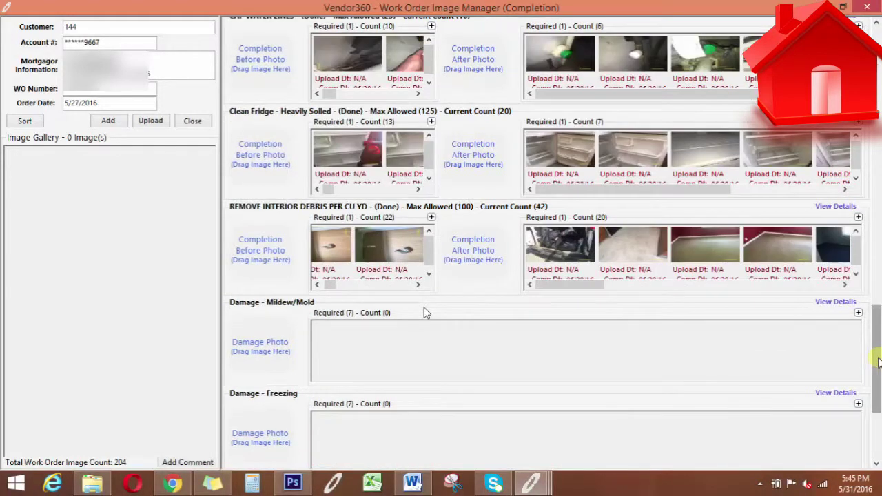
scroll(876, 348, "up", 1)
left_click_drag(876, 347, 876, 306)
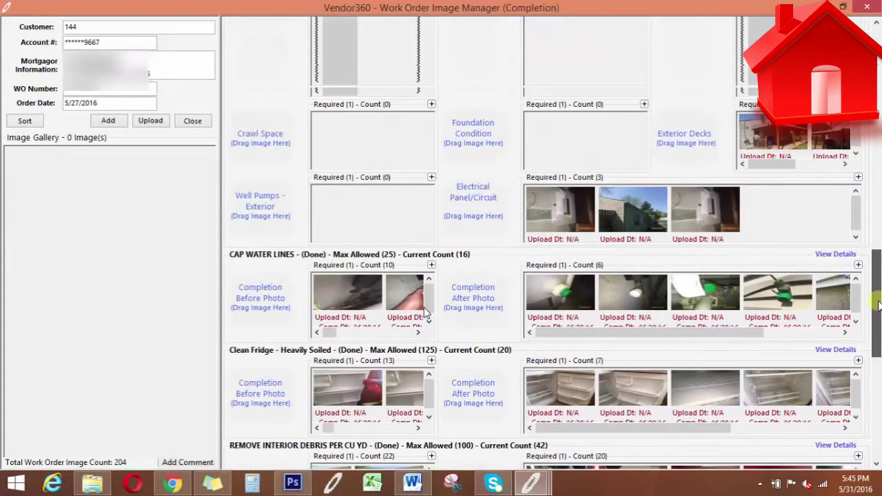
left_click_drag(877, 306, 874, 129)
scroll(424, 312, "up", 3)
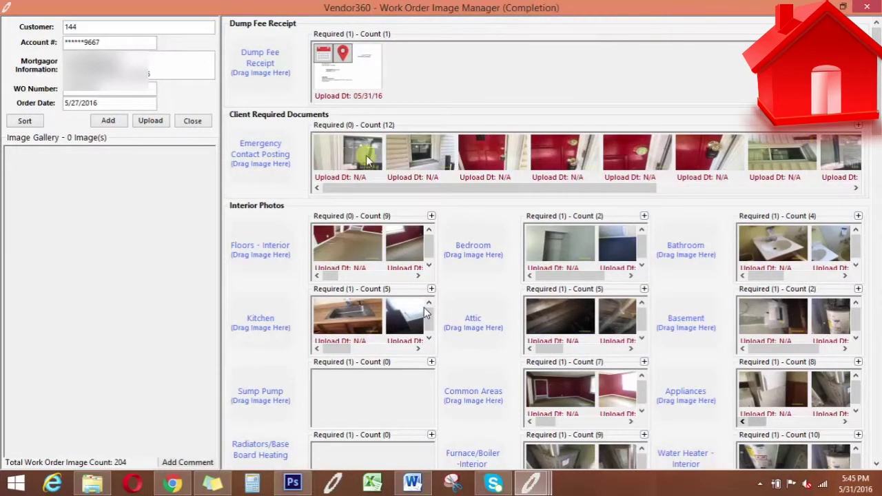
Recheck the photos assigned to the interior and exterior categories, including LockBox and the exterior Electrical Panel/Circuit
scroll(423, 312, "down", 2)
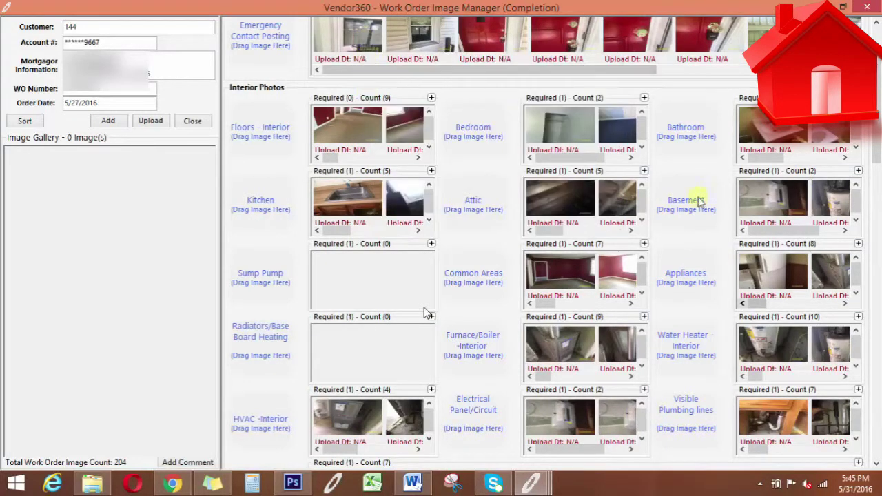
left_click_drag(875, 141, 877, 215)
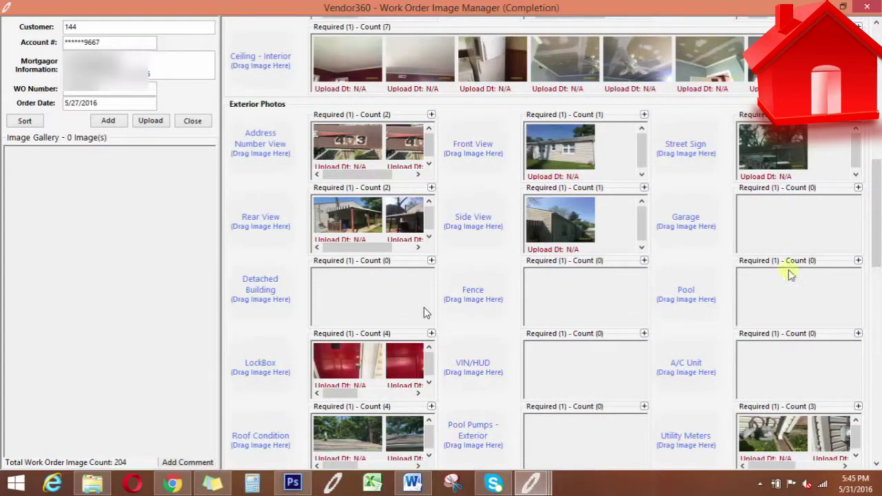
scroll(350, 364, "up", 1)
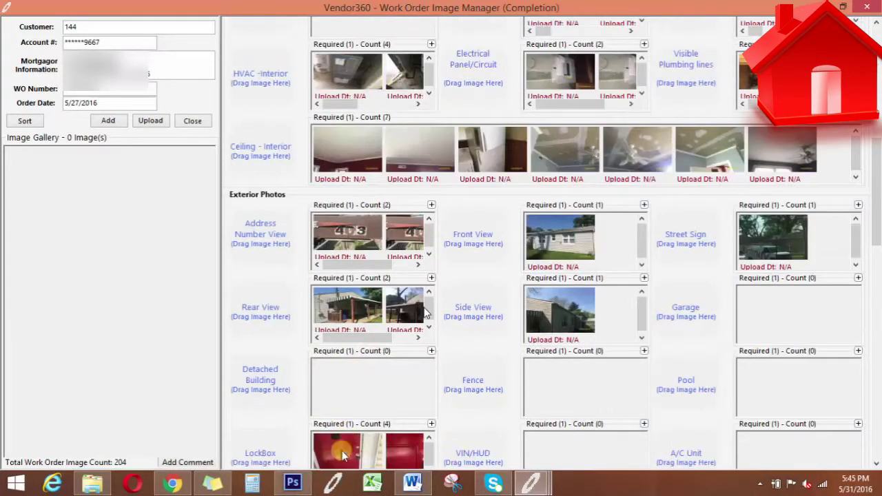
mouse_move(342, 452)
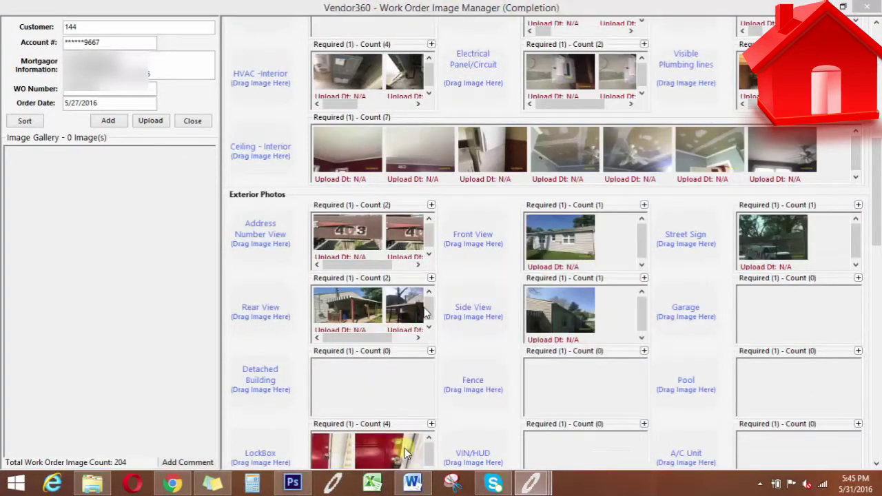
mouse_move(406, 452)
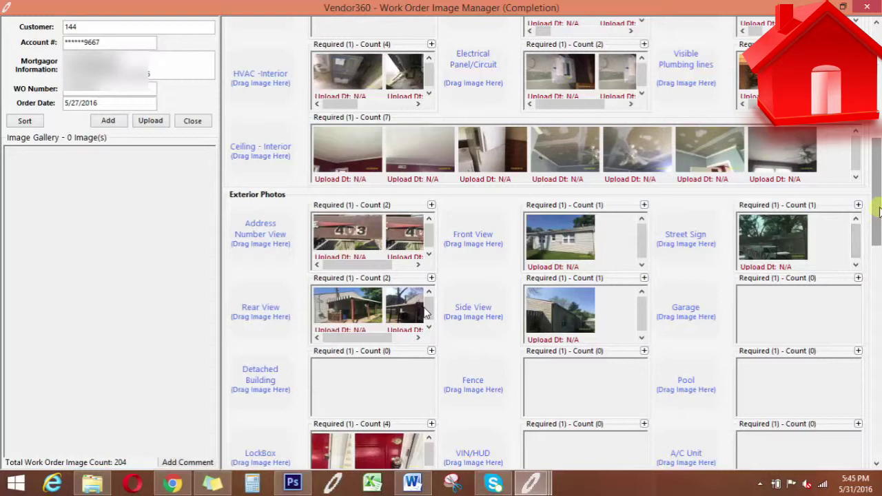
left_click_drag(879, 207, 879, 307)
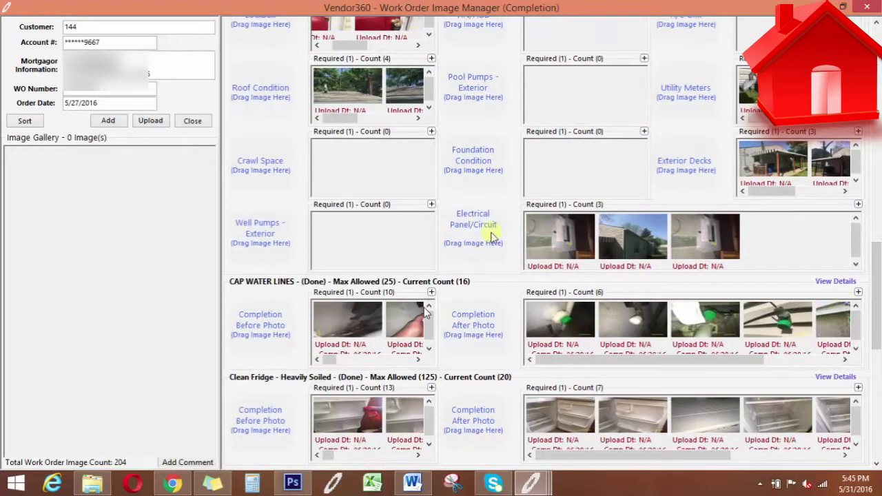
mouse_move(560, 234)
left_mouse_down()
mouse_move(573, 239)
mouse_move(568, 248)
left_mouse_up()
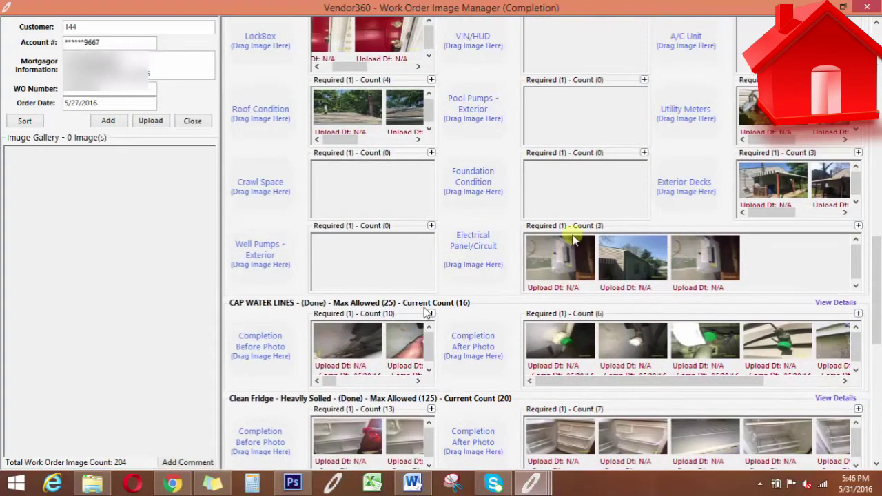
mouse_move(562, 260)
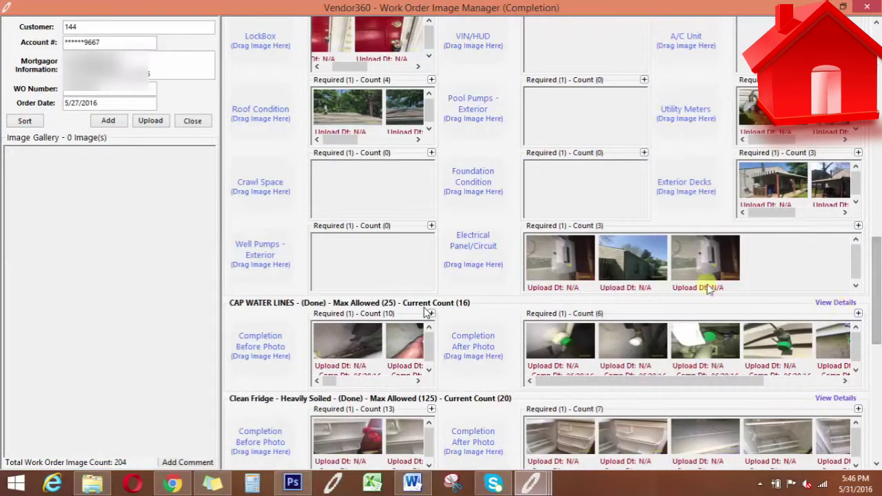
Upload the categorized work order photos to the server
left_click(152, 123)
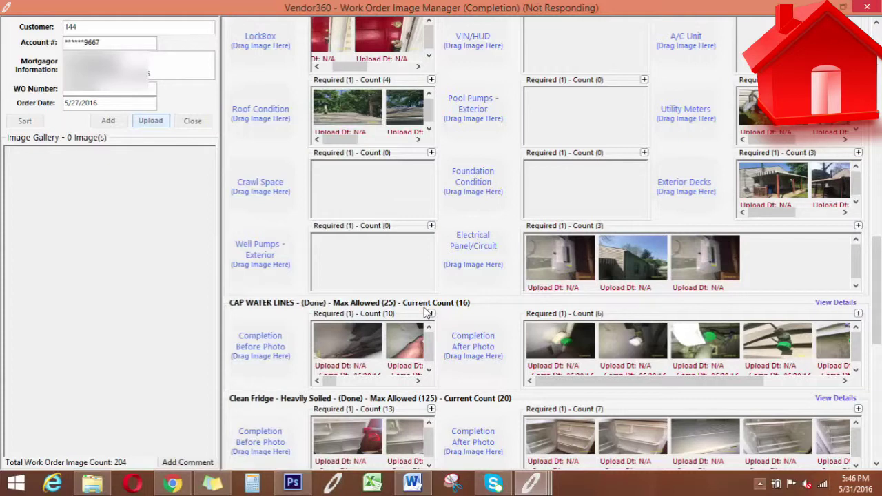
left_click(763, 482)
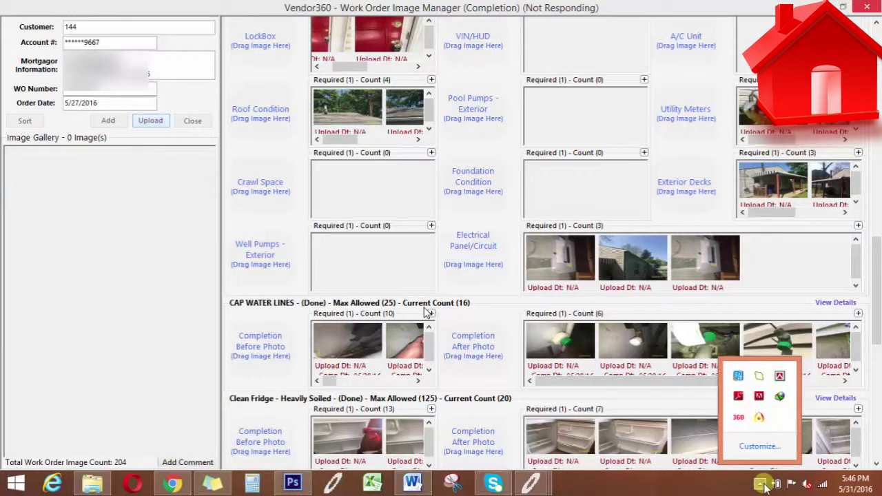
left_click(759, 418)
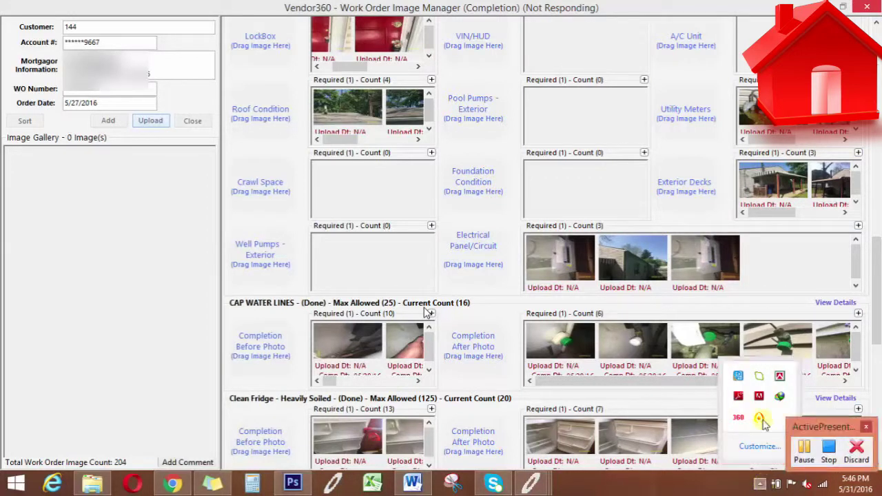
left_click(804, 453)
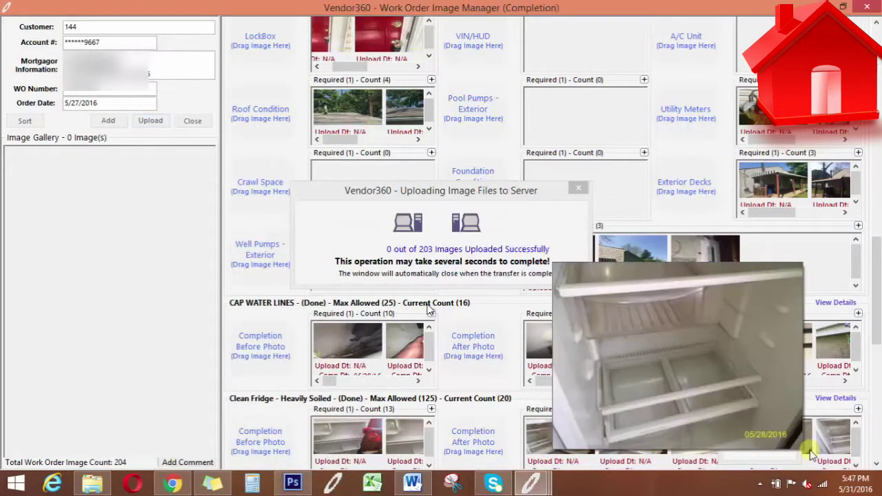
mouse_move(456, 474)
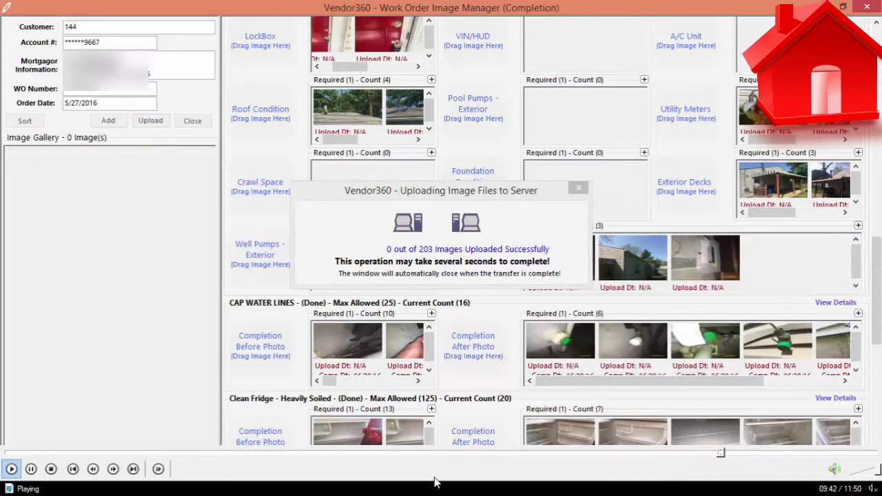